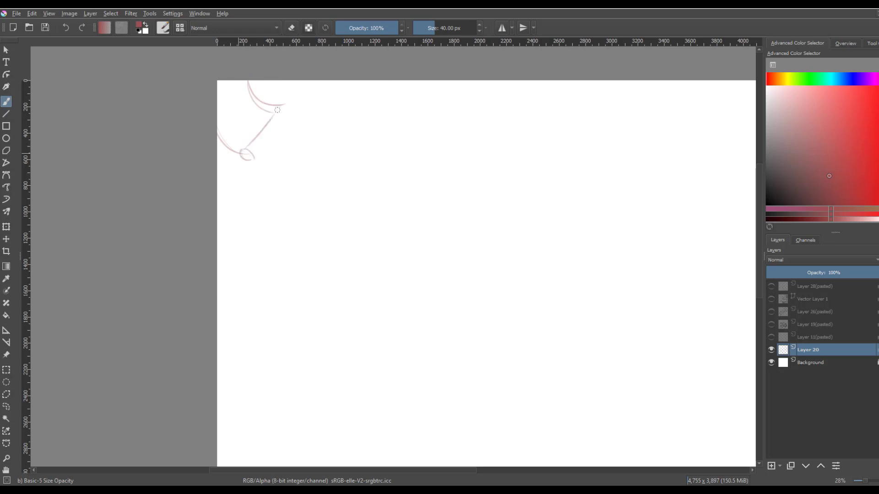
- Sketch a slanted trapeze bar in the canvas's upper-left corner and a tumbling acrobat reaching toward a second bar
drag(276, 103, 288, 108)
mouse_move(287, 109)
mouse_down()
mouse_move(270, 135)
mouse_move(283, 93)
mouse_move(255, 160)
mouse_up()
mouse_move(293, 115)
mouse_down()
mouse_move(262, 151)
mouse_move(242, 156)
mouse_up()
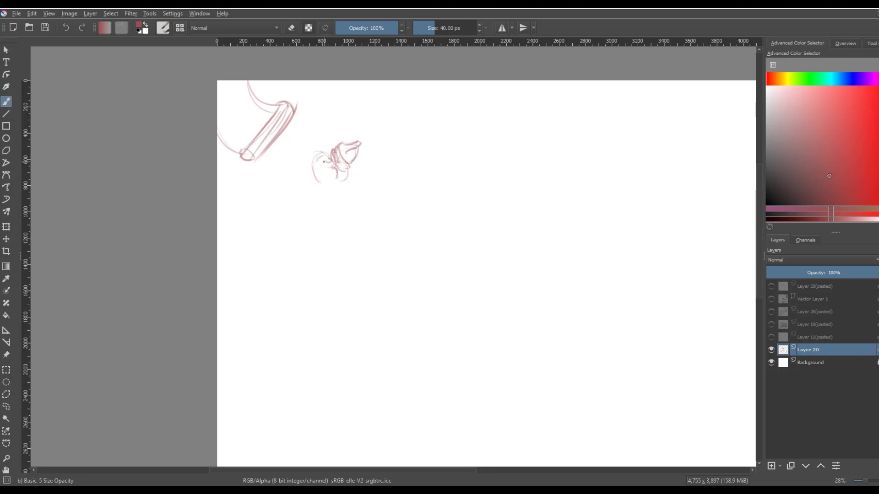
mouse_move(348, 167)
mouse_down()
mouse_move(329, 196)
mouse_move(280, 183)
mouse_move(340, 202)
mouse_move(403, 158)
mouse_up()
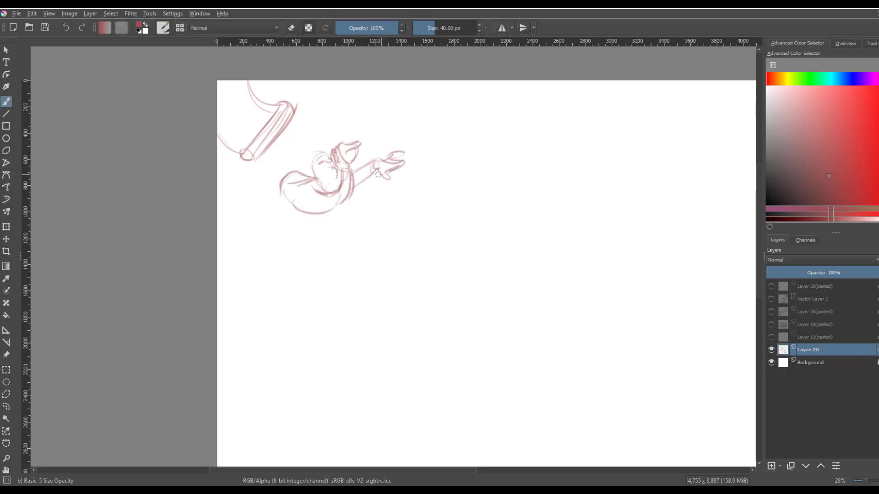
mouse_move(273, 163)
mouse_down()
mouse_move(276, 172)
mouse_move(304, 137)
mouse_move(311, 183)
mouse_move(320, 159)
mouse_move(341, 181)
mouse_move(372, 173)
mouse_move(352, 133)
mouse_move(412, 145)
mouse_move(442, 183)
mouse_move(449, 173)
mouse_up()
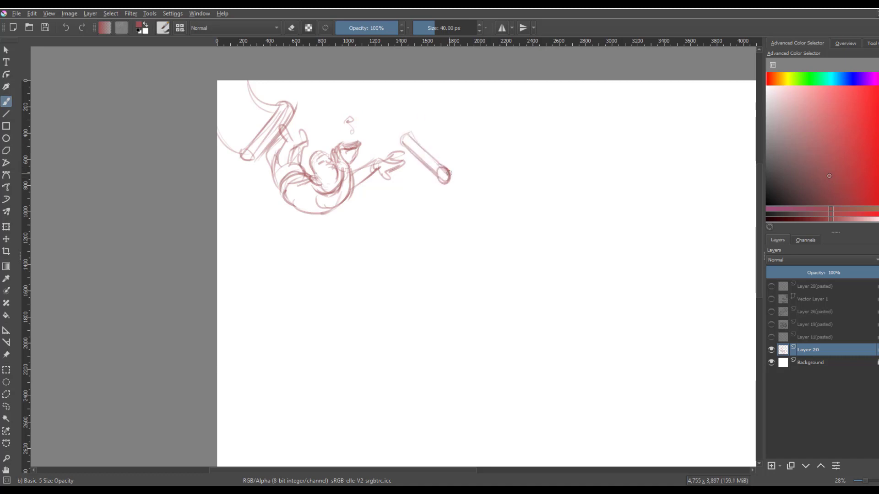
- Sketch curved ropes rising from the second trapeze bar to the canvas's top edge and reinforce the bar
drag(442, 115, 456, 81)
drag(450, 177, 490, 83)
drag(400, 139, 455, 171)
drag(476, 151, 494, 83)
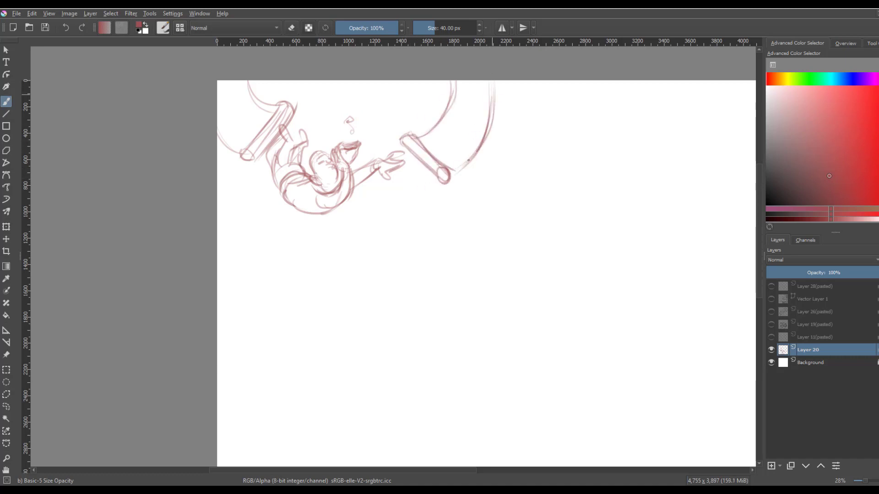
drag(417, 136, 449, 81)
drag(476, 152, 451, 177)
- Scale the whole sketch down slightly and shift it so that it fits the canvas's upper-left area
key(ctrl+t)
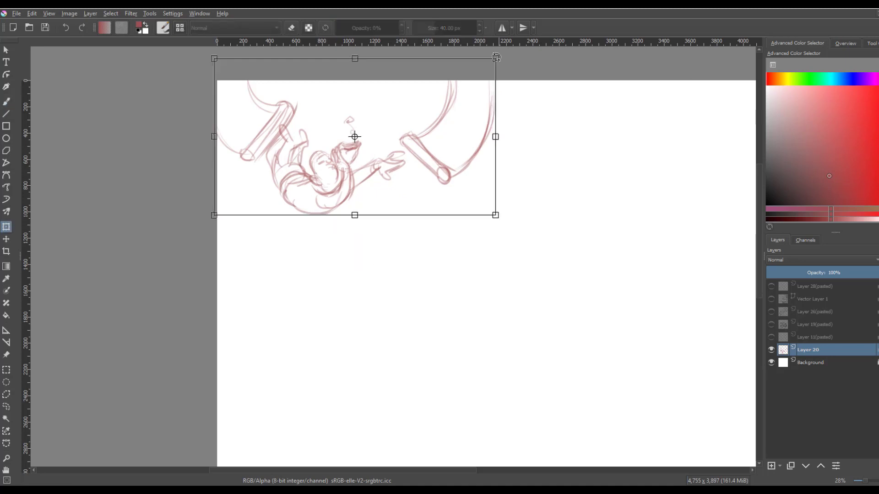
drag(496, 58, 478, 70)
drag(432, 155, 438, 162)
key(Return)
click(7, 101)
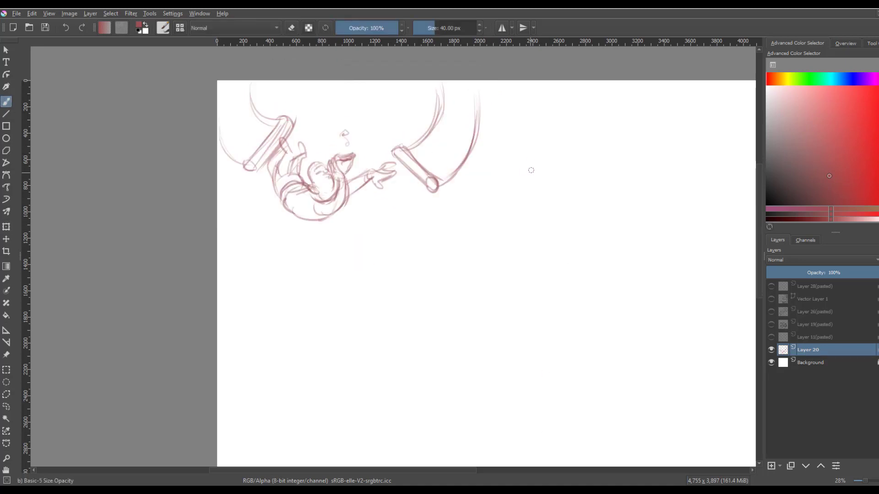
- Sketch another slanted trapeze bar with two curved ropes along the canvas's top, beside the first scene
mouse_move(528, 171)
mouse_down()
mouse_move(564, 129)
mouse_move(577, 118)
mouse_up()
drag(507, 97, 526, 178)
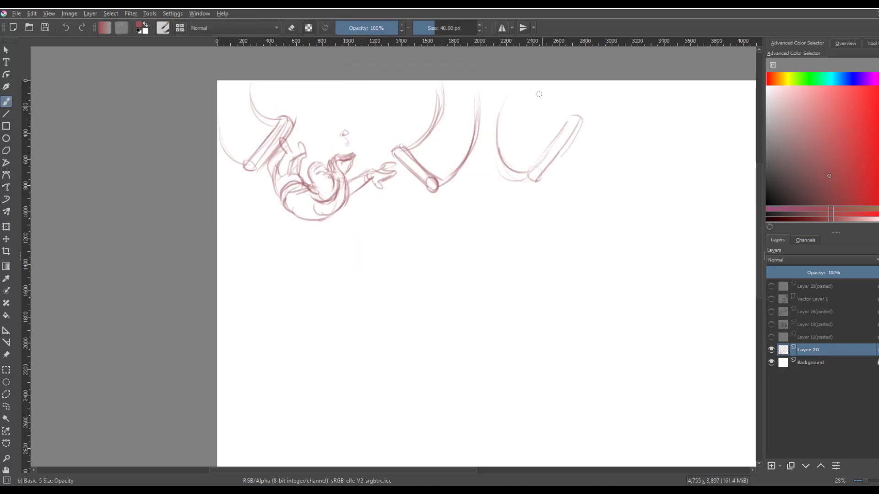
drag(528, 82, 558, 134)
drag(530, 180, 545, 154)
- Rough in the second acrobat's arm hanging from the new bar, his head and his raised other arm
drag(569, 184, 576, 190)
drag(548, 183, 583, 207)
drag(546, 175, 586, 215)
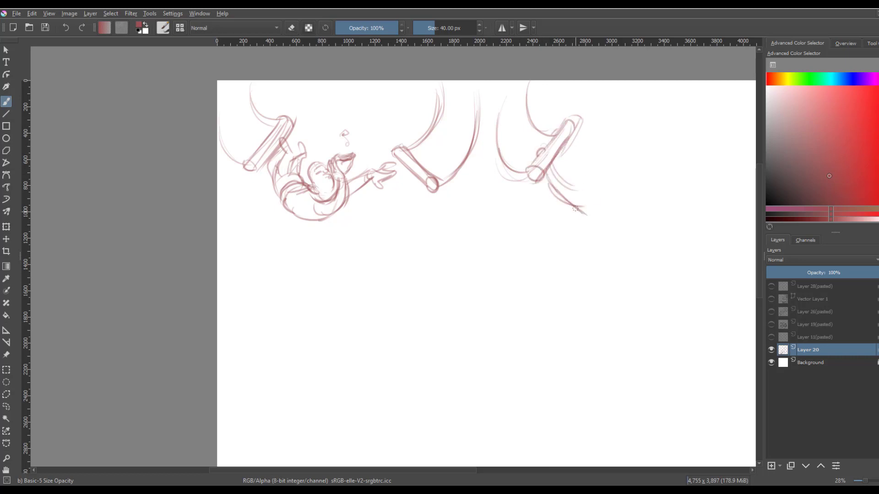
drag(569, 184, 589, 189)
mouse_move(591, 155)
mouse_down()
mouse_move(595, 176)
mouse_move(582, 176)
mouse_up()
drag(589, 148, 609, 187)
mouse_move(587, 183)
mouse_down()
mouse_move(599, 166)
mouse_move(631, 159)
mouse_move(627, 130)
mouse_up()
drag(630, 196, 632, 136)
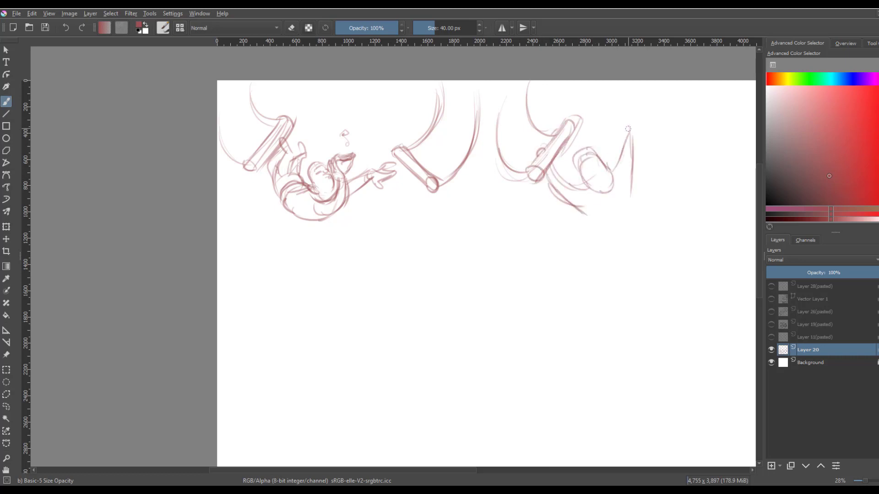
- Refine the second acrobat's head and shoulder and sketch his curved torso and bent legs
mouse_move(580, 150)
mouse_down()
mouse_move(572, 180)
mouse_move(607, 179)
mouse_up()
mouse_move(566, 169)
mouse_down()
mouse_move(611, 196)
mouse_move(585, 195)
mouse_up()
drag(555, 189, 601, 213)
mouse_move(631, 145)
mouse_down()
mouse_move(625, 205)
mouse_move(638, 230)
mouse_up()
mouse_move(626, 202)
mouse_down()
mouse_move(665, 182)
mouse_move(689, 208)
mouse_up()
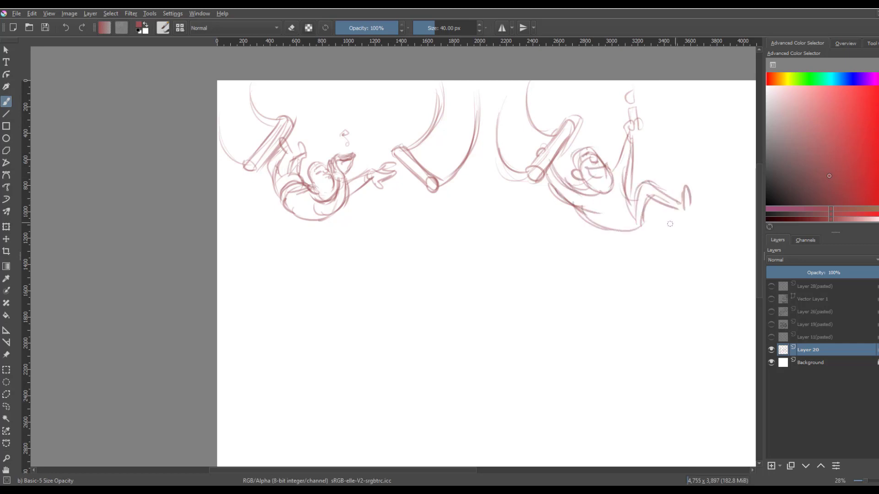
mouse_move(629, 231)
mouse_down()
mouse_move(680, 189)
mouse_move(682, 214)
mouse_up()
- Sketch a slanted trapeze bar with curved ropes near the canvas's upper-right corner, facing the second acrobat
mouse_move(745, 178)
mouse_down()
mouse_move(641, 213)
mouse_move(602, 202)
mouse_up()
mouse_move(588, 177)
mouse_down()
mouse_move(580, 192)
mouse_move(629, 214)
mouse_up()
drag(584, 187, 631, 233)
drag(642, 225, 691, 182)
drag(595, 180, 660, 128)
drag(588, 182, 667, 109)
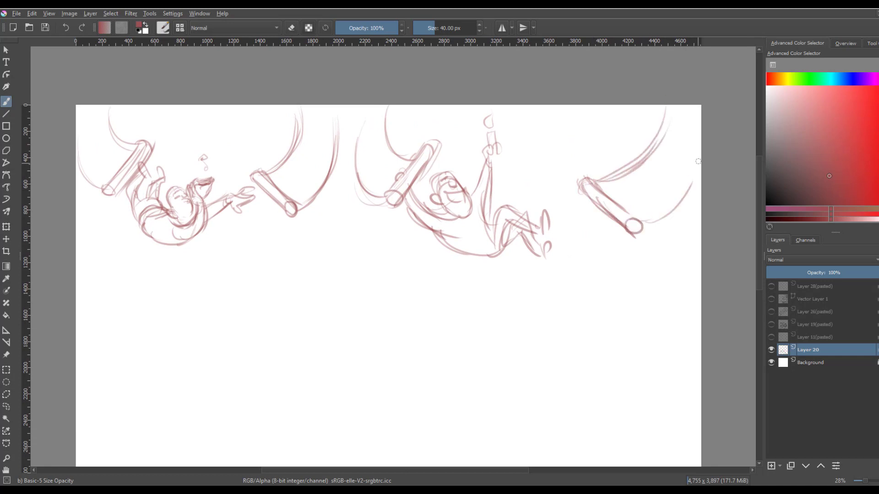
drag(700, 163, 644, 223)
drag(580, 183, 638, 235)
- Sketch a slanted trapeze bar with ropes at the left edge of the canvas's lower half
key(ctrl+minus)
key(ctrl+minus)
drag(435, 317, 556, 214)
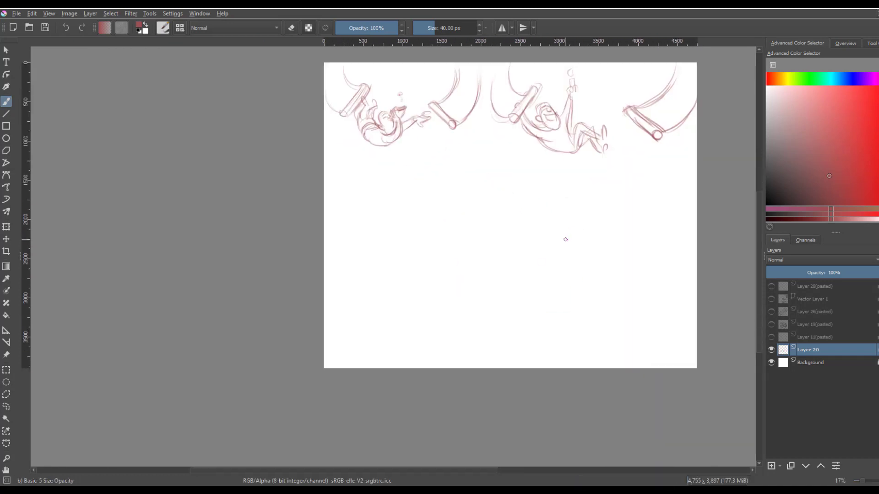
mouse_move(340, 274)
mouse_down()
mouse_move(360, 238)
mouse_move(344, 278)
mouse_up()
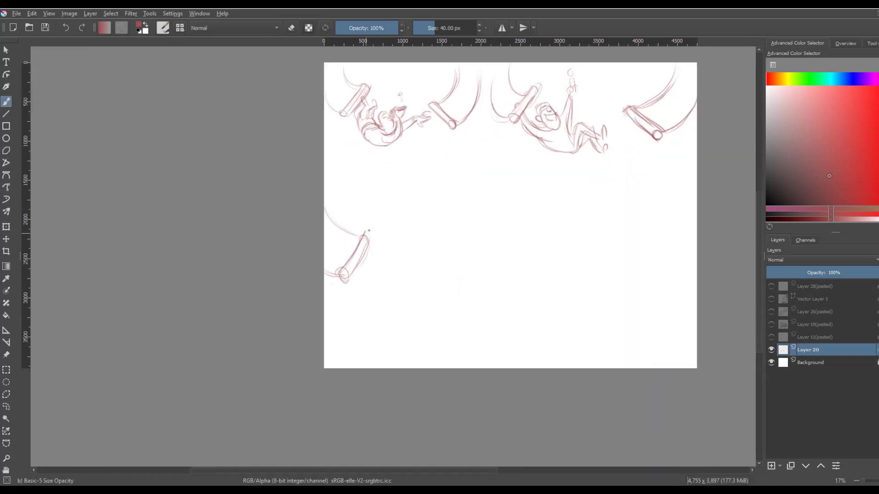
drag(326, 211, 366, 234)
drag(342, 275, 370, 227)
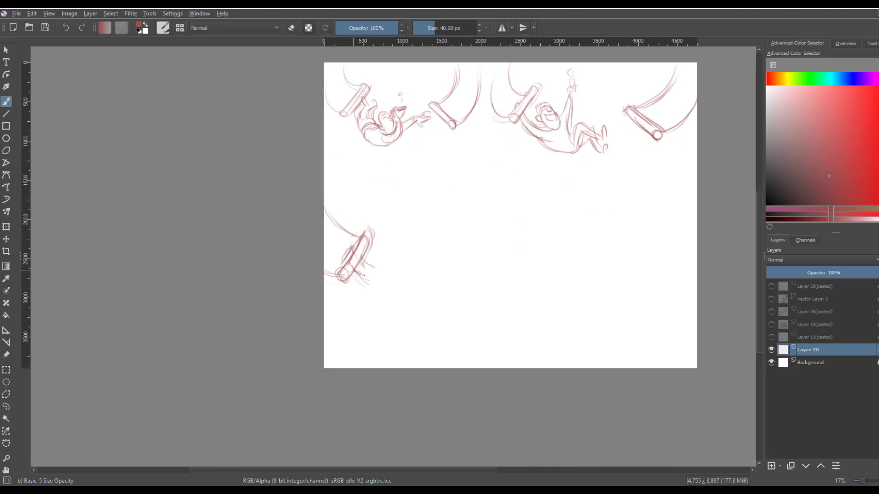
- Sketch a third acrobat hanging by the legs from the lower-left bar, arms dangling and small objects falling below
drag(340, 265, 364, 241)
drag(386, 298, 386, 270)
mouse_move(327, 250)
mouse_down()
mouse_move(357, 273)
mouse_move(397, 266)
mouse_up()
mouse_move(389, 272)
mouse_down()
mouse_move(421, 253)
mouse_move(432, 274)
mouse_up()
drag(433, 272, 414, 289)
drag(346, 271, 390, 294)
mouse_move(401, 264)
mouse_down()
mouse_move(392, 293)
mouse_move(423, 252)
mouse_move(414, 294)
mouse_up()
drag(374, 286, 421, 346)
drag(412, 291, 418, 320)
drag(421, 316, 430, 321)
drag(410, 358, 425, 364)
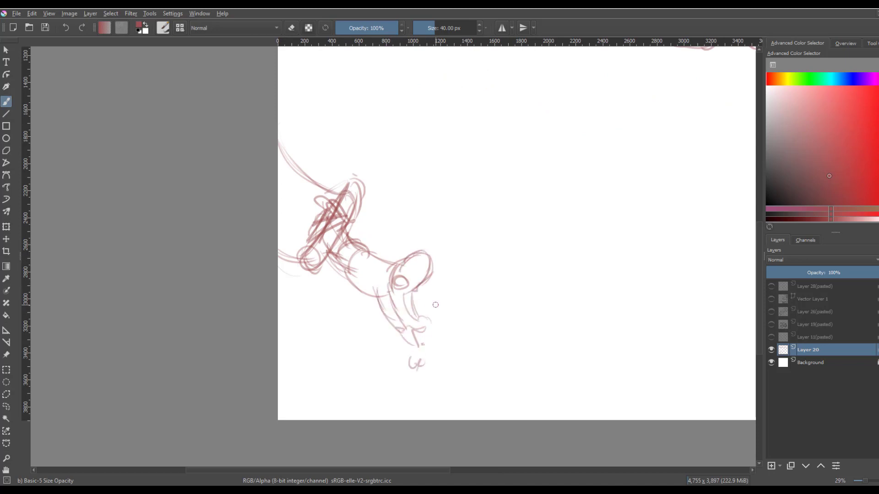
- Sketch an empty trapeze with curved ropes facing the hanging acrobat and add another falling mark below the hands
drag(475, 240, 467, 261)
mouse_move(458, 238)
mouse_down()
mouse_move(503, 270)
mouse_move(512, 291)
mouse_up()
drag(475, 240, 542, 144)
drag(517, 288, 573, 188)
mouse_move(455, 228)
mouse_down()
mouse_move(521, 284)
mouse_move(574, 197)
mouse_up()
drag(469, 238, 540, 165)
drag(445, 291, 451, 330)
mouse_move(470, 297)
mouse_down()
mouse_move(469, 276)
mouse_move(398, 271)
mouse_up()
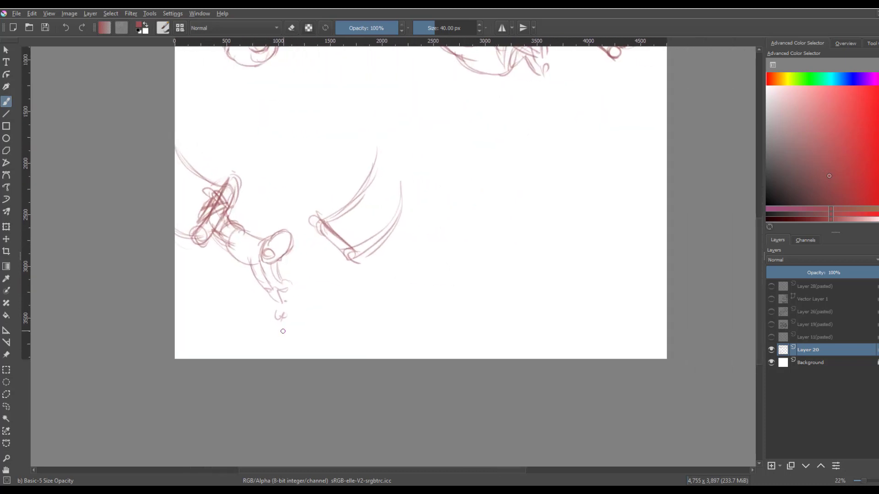
drag(283, 332, 286, 340)
- Sketch a slanted trapeze bar with two curved ropes in the right part of the canvas's lower half
drag(465, 111, 498, 170)
mouse_move(426, 171)
mouse_down()
mouse_move(456, 212)
mouse_move(492, 170)
mouse_up()
mouse_move(456, 218)
mouse_down()
mouse_move(504, 173)
mouse_move(485, 174)
mouse_move(481, 229)
mouse_up()
key(ctrl+z)
key(ctrl+z)
key(ctrl+z)
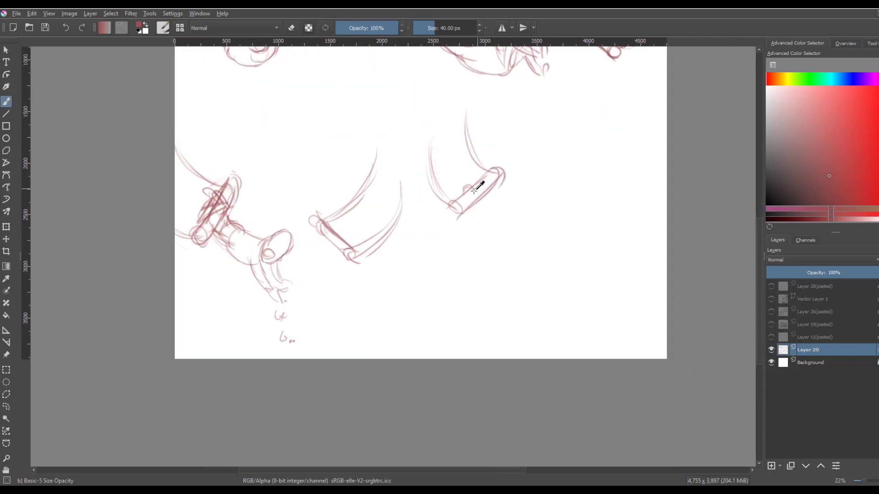
key(ctrl+z)
key(ctrl+z)
drag(458, 201, 490, 172)
- Sketch the fourth acrobat's arm stretched back toward the lower-right bar, his head and the start of his raised arm
drag(490, 166, 537, 225)
drag(482, 212, 548, 192)
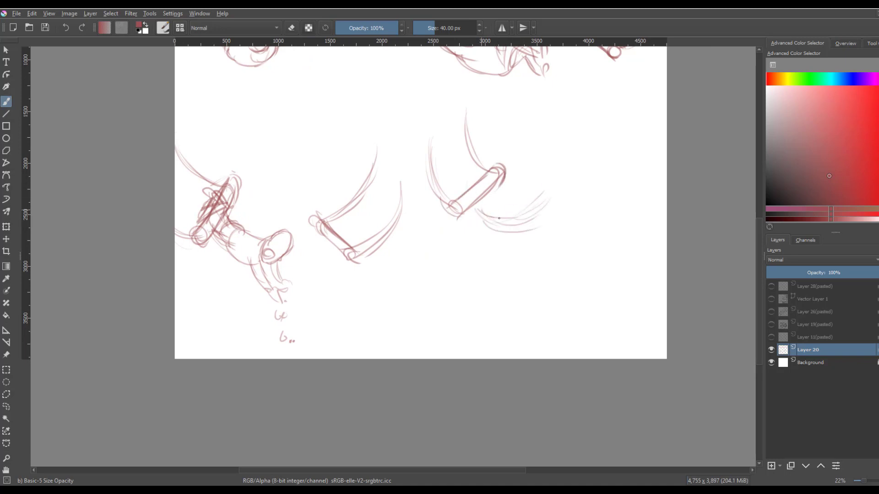
mouse_move(501, 220)
mouse_down()
mouse_move(542, 204)
mouse_move(556, 239)
mouse_up()
drag(559, 186, 581, 217)
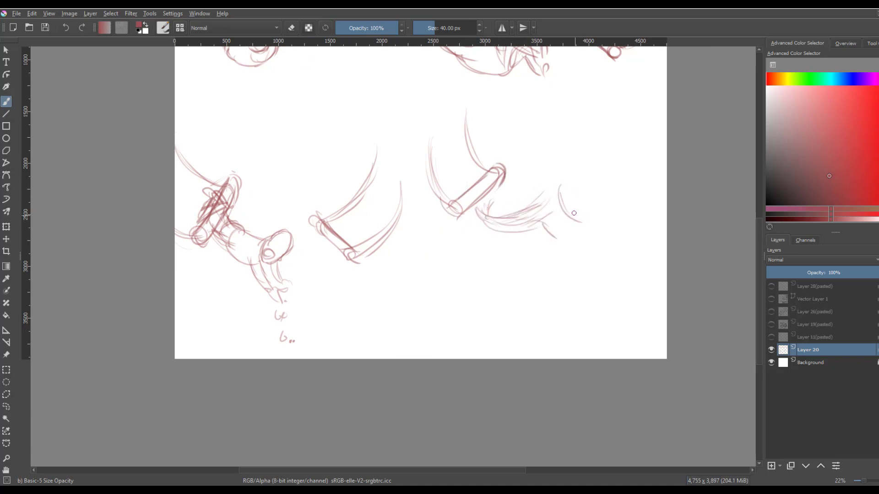
drag(514, 212, 545, 192)
mouse_move(562, 161)
mouse_down()
mouse_move(544, 192)
mouse_move(567, 202)
mouse_up()
drag(544, 192, 533, 185)
drag(562, 199, 586, 222)
drag(489, 215, 542, 199)
drag(492, 219, 557, 227)
drag(584, 150, 575, 196)
- Sketch the fourth acrobat's lower torso and his two bent legs
drag(542, 226, 574, 247)
mouse_move(585, 224)
mouse_down()
mouse_move(611, 232)
mouse_move(593, 227)
mouse_up()
drag(608, 206, 627, 242)
drag(547, 198, 567, 202)
drag(590, 243, 600, 208)
drag(603, 207, 618, 239)
drag(610, 197, 623, 239)
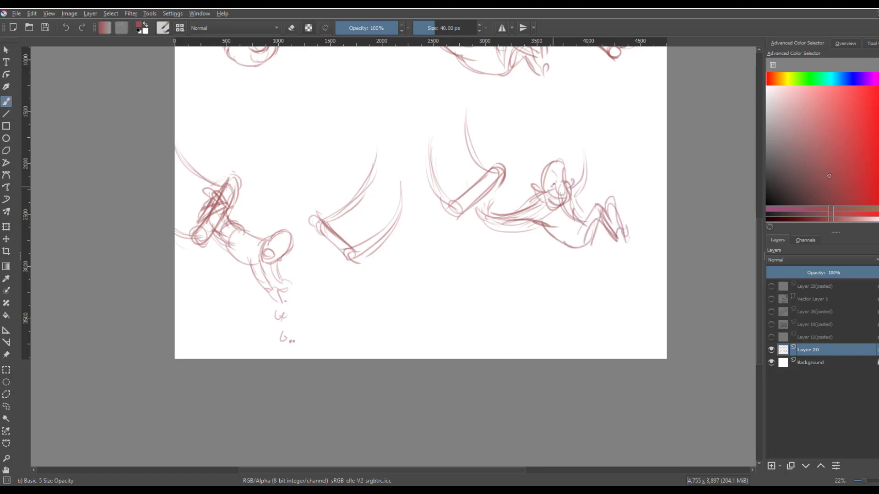
- Refine the fourth acrobat's trailing hand and arm and sketch the open hand of his raised arm
drag(487, 200, 479, 217)
drag(487, 219, 547, 226)
drag(576, 182, 588, 139)
drag(589, 138, 597, 147)
drag(601, 149, 594, 157)
- Select the empty trapeze in the upper-right scene and move it slightly toward the canvas's right edge
key(minus)
key(minus)
key(minus)
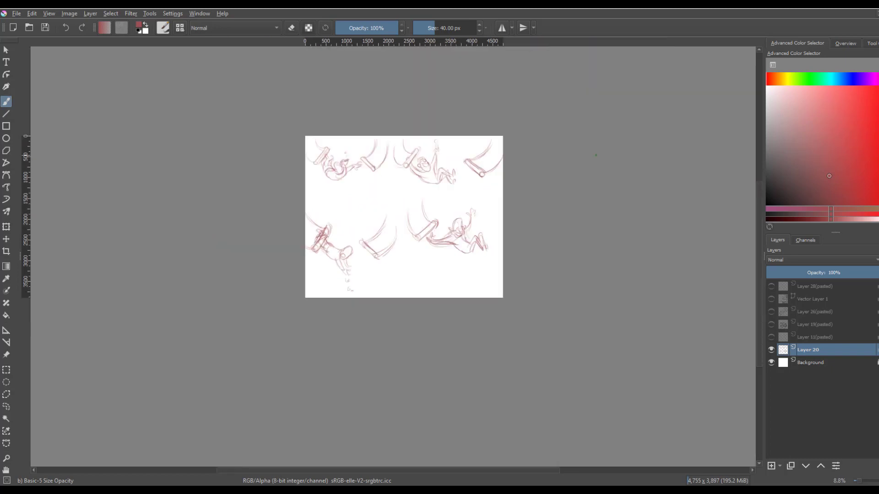
drag(426, 188, 423, 167)
key(l)
mouse_move(356, 84)
mouse_down()
mouse_move(418, 194)
mouse_move(343, 104)
mouse_up()
key(ctrl+t)
drag(527, 164, 540, 165)
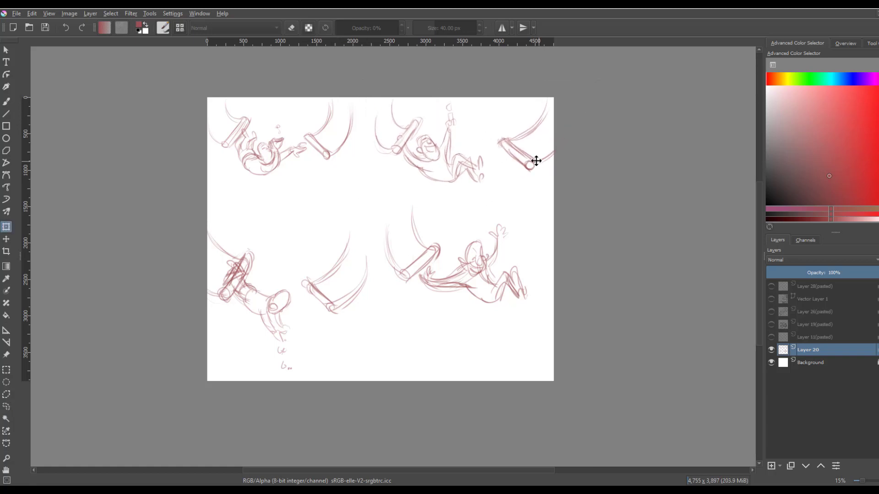
- Select the upper-left acrobat scene, enlarge it slightly and clear the selection
key(l)
mouse_move(360, 94)
mouse_down()
mouse_move(358, 167)
mouse_move(352, 82)
mouse_up()
key(ctrl+t)
drag(362, 215, 371, 223)
drag(344, 192, 341, 193)
key(ctrl+shift+a)
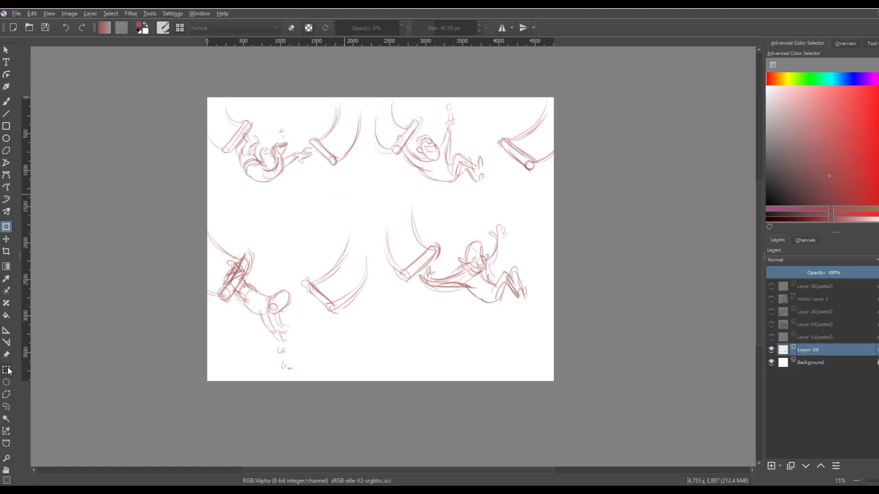
- Lower the opacity of the sketch layer and add a new paint layer above it for inking
click(6, 369)
key(ctrl+s)
drag(290, 153, 278, 118)
click(823, 272)
click(771, 466)
- Set up the Ink-3 Gpen brush with black as the colour and a size of 22 px
key(b)
click(179, 27)
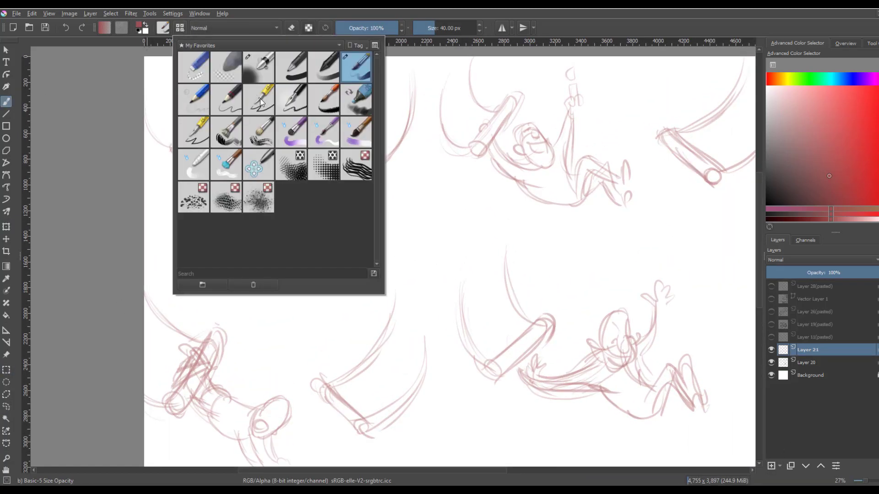
click(260, 97)
drag(270, 167, 303, 130)
key(d)
key(bracketright)
key(bracketright)
key(bracketright)
key(bracketright)
key(bracketright)
key(bracketright)
key(bracketright)
key(bracketright)
key(bracketright)
key(bracketright)
key(bracketright)
key(bracketright)
key(bracketright)
key(bracketright)
- Ink the first acrobat's bent forearm and the hand held up beside his face
mouse_move(221, 193)
mouse_down()
mouse_move(261, 157)
mouse_move(274, 156)
mouse_move(232, 223)
mouse_up()
mouse_move(272, 153)
mouse_down()
mouse_move(259, 112)
mouse_move(259, 154)
mouse_move(255, 118)
mouse_up()
drag(260, 120, 288, 112)
drag(288, 112, 259, 151)
drag(274, 121, 281, 122)
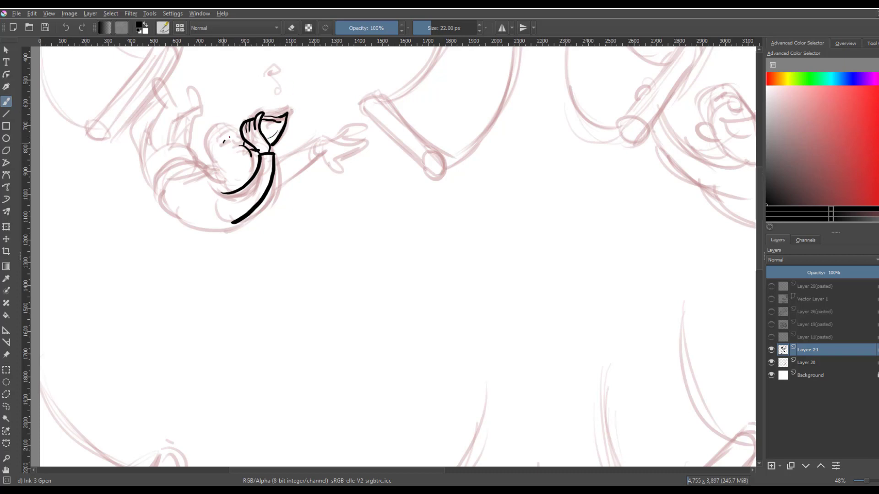
- Ink the first acrobat's head, hair, torso and outstretched arm with its open hand
mouse_move(230, 125)
mouse_down()
mouse_move(246, 147)
mouse_move(215, 157)
mouse_up()
mouse_move(215, 122)
mouse_down()
mouse_move(154, 196)
mouse_move(259, 214)
mouse_move(320, 157)
mouse_up()
mouse_move(275, 161)
mouse_down()
mouse_move(322, 142)
mouse_move(366, 149)
mouse_move(374, 143)
mouse_move(365, 133)
mouse_up()
drag(355, 126, 322, 146)
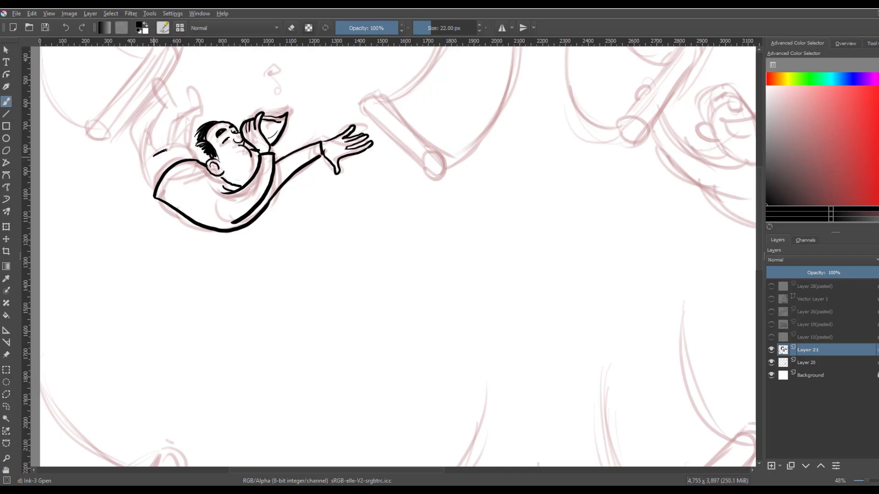
- Ink the first acrobat's two bent legs and pointed feet
drag(166, 150, 198, 159)
drag(134, 132, 154, 190)
mouse_move(134, 134)
mouse_down()
mouse_move(167, 110)
mouse_move(161, 151)
mouse_up()
mouse_move(159, 102)
mouse_down()
mouse_move(160, 78)
mouse_move(167, 110)
mouse_up()
mouse_move(188, 110)
mouse_down()
mouse_move(167, 148)
mouse_move(196, 118)
mouse_up()
drag(196, 119, 172, 130)
drag(178, 132, 186, 148)
drag(190, 109, 194, 89)
mouse_move(194, 90)
mouse_down()
mouse_move(201, 113)
mouse_move(190, 118)
mouse_up()
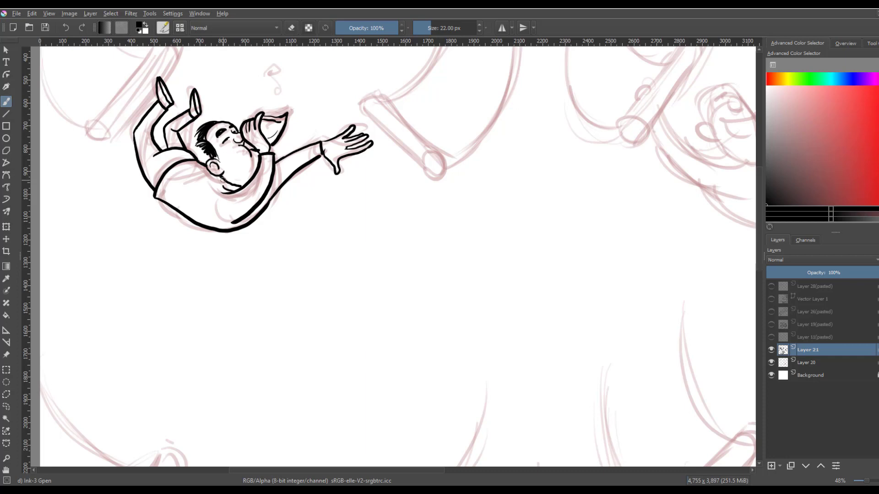
- Ink the trapeze bar behind the first acrobat and the two curved ropes that carry it
drag(330, 246, 362, 340)
mouse_move(135, 231)
mouse_down()
mouse_move(112, 218)
mouse_move(180, 130)
mouse_move(196, 148)
mouse_up()
mouse_move(179, 131)
mouse_down()
mouse_move(194, 136)
mouse_move(197, 148)
mouse_up()
drag(73, 148, 112, 214)
key(ctrl+z)
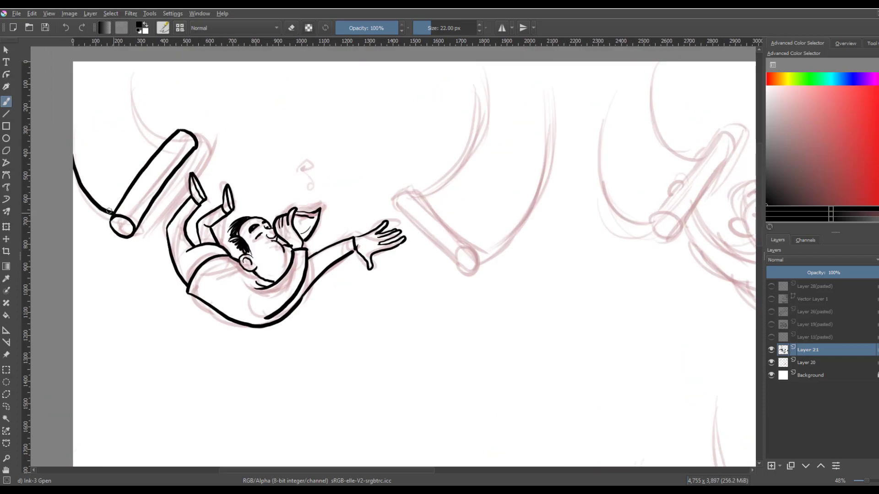
drag(133, 61, 166, 133)
- Ink the empty trapeze bar in front of the first acrobat with its two wavy ropes
mouse_move(472, 245)
mouse_down()
mouse_move(486, 263)
mouse_move(460, 265)
mouse_up()
drag(387, 198, 462, 271)
mouse_move(387, 196)
mouse_down()
mouse_move(393, 181)
mouse_move(481, 245)
mouse_up()
drag(414, 179, 481, 62)
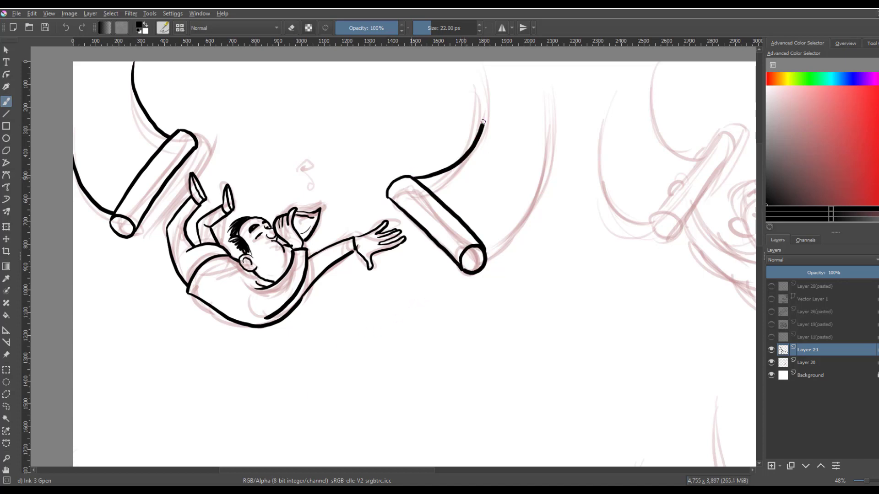
key(ctrl+z)
mouse_move(416, 180)
mouse_down()
mouse_move(478, 62)
mouse_move(424, 179)
mouse_move(459, 62)
mouse_up()
key(ctrl+z)
key(ctrl+z)
mouse_move(558, 61)
mouse_down()
mouse_move(557, 183)
mouse_move(487, 258)
mouse_up()
- Ink the second acrobat's facial features, face contour, ear and tousled hair
drag(563, 302, 440, 337)
drag(613, 357, 567, 290)
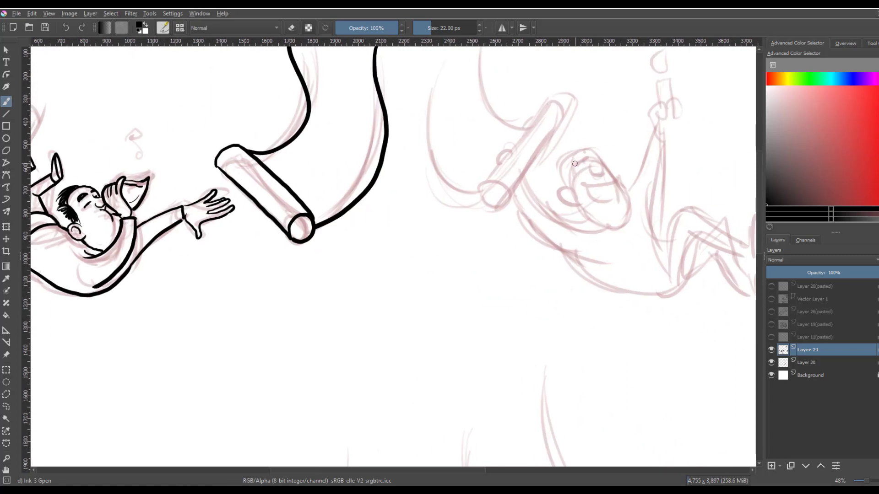
mouse_move(592, 157)
mouse_down()
mouse_move(600, 155)
mouse_move(618, 223)
mouse_up()
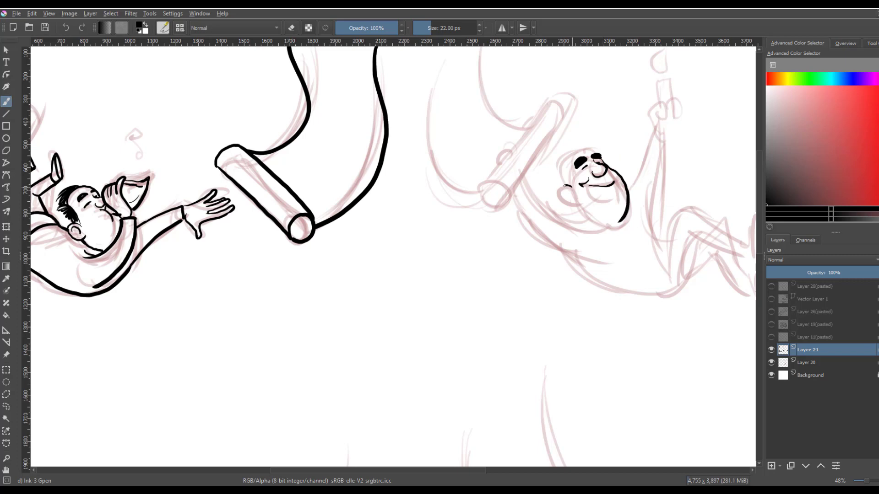
drag(572, 185, 571, 203)
mouse_move(564, 164)
mouse_down()
mouse_move(560, 177)
mouse_move(568, 161)
mouse_up()
drag(578, 146, 584, 139)
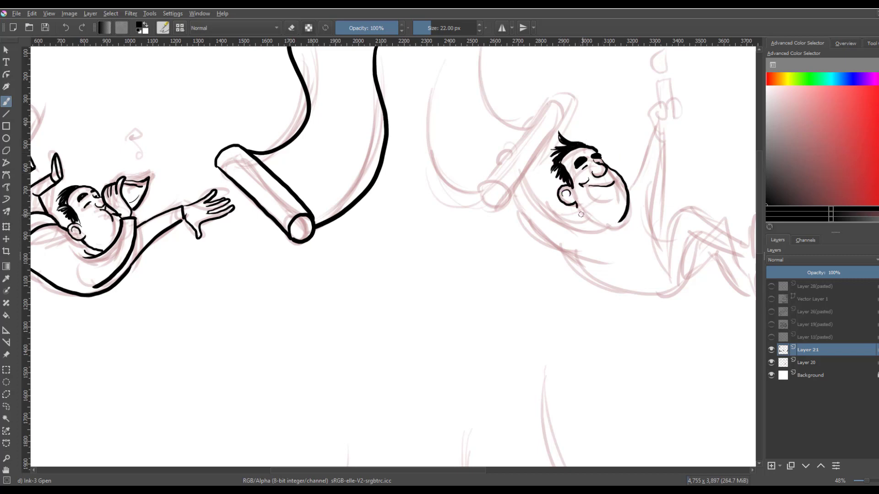
- Ink the second acrobat's jawline and fill his beard and moustache with thin parallel hatching strokes
drag(576, 208, 629, 213)
drag(574, 185, 579, 208)
drag(580, 192, 591, 218)
drag(593, 197, 599, 222)
drag(599, 199, 605, 224)
drag(606, 197, 614, 225)
drag(612, 194, 621, 220)
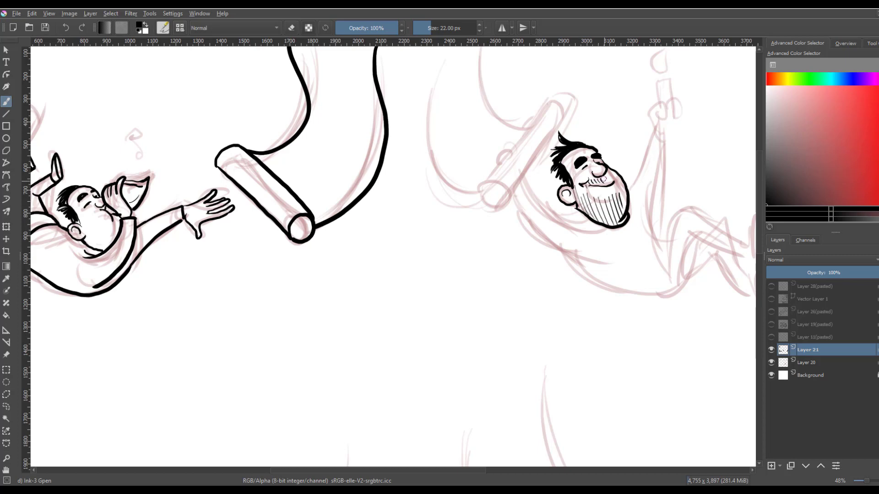
drag(601, 173, 618, 190)
- Ink the second acrobat's raised arm, the arm reaching back and his torso with the brush at 30 px
mouse_move(613, 172)
mouse_down()
mouse_move(626, 202)
mouse_move(653, 137)
mouse_move(653, 242)
mouse_up()
drag(525, 184, 584, 222)
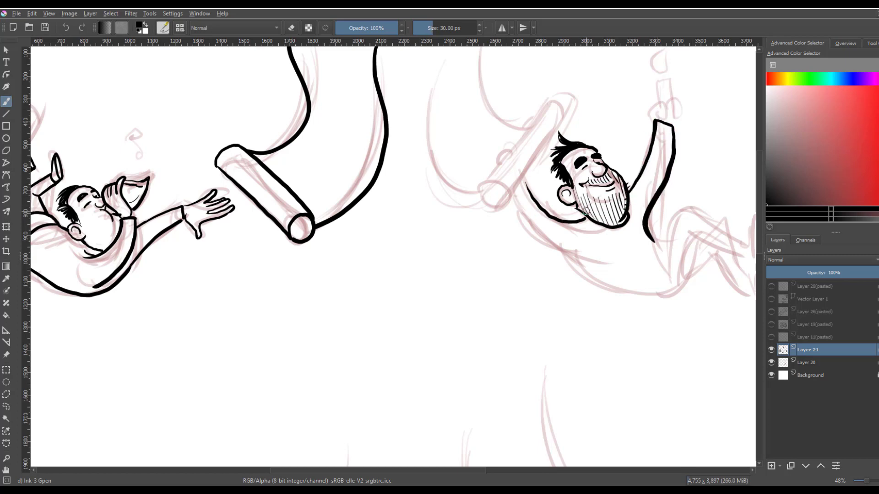
key(ctrl+z)
drag(523, 174, 574, 208)
mouse_move(515, 195)
mouse_down()
mouse_move(568, 251)
mouse_move(647, 312)
mouse_up()
mouse_move(647, 312)
mouse_down()
mouse_move(669, 239)
mouse_move(652, 242)
mouse_up()
- Paint out stray ink with white, and ink the second acrobat's bent legs and feet in black
key(x)
mouse_move(676, 276)
mouse_down()
mouse_move(538, 315)
mouse_move(599, 280)
mouse_up()
key(x)
mouse_move(522, 338)
mouse_down()
mouse_move(560, 280)
mouse_move(615, 293)
mouse_up()
mouse_move(567, 323)
mouse_down()
mouse_move(575, 310)
mouse_move(613, 336)
mouse_move(653, 306)
mouse_up()
- Ink the trapeze bar and ropes the second acrobat holds, and the flame above his raised hand
mouse_move(348, 235)
mouse_down()
mouse_move(342, 231)
mouse_move(415, 136)
mouse_up()
drag(365, 248, 427, 157)
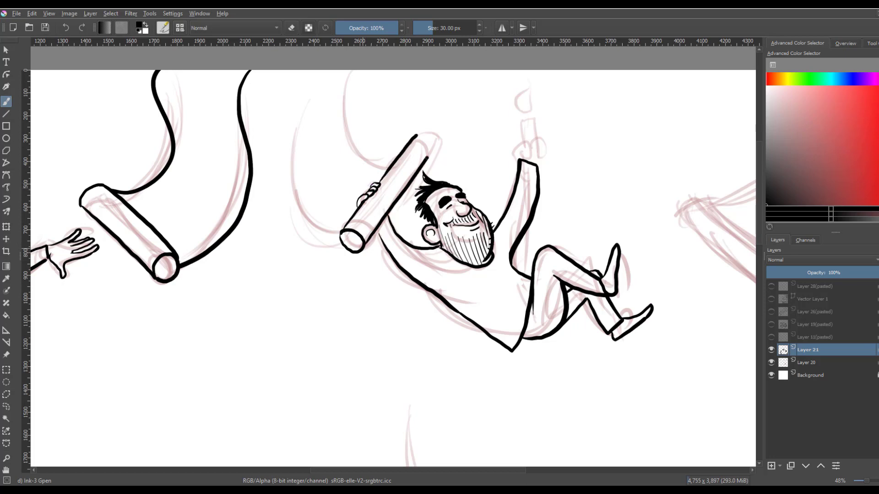
key(ctrl+z)
drag(365, 247, 415, 135)
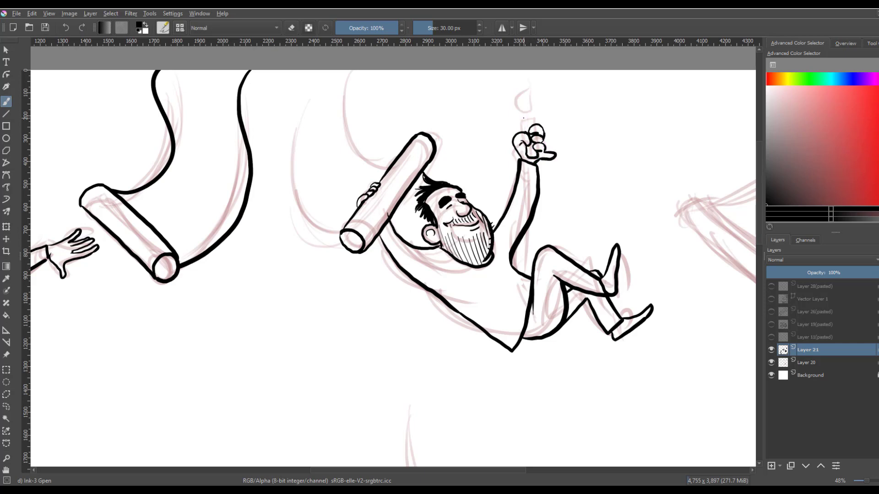
drag(526, 111, 525, 111)
mouse_move(297, 68)
mouse_down()
mouse_move(291, 168)
mouse_move(342, 225)
mouse_up()
mouse_move(371, 69)
mouse_down()
mouse_move(371, 92)
mouse_move(410, 139)
mouse_up()
- Ink the empty trapeze bar in front of the second acrobat with its two ropes
mouse_move(574, 328)
mouse_down()
mouse_move(418, 337)
mouse_move(314, 323)
mouse_up()
mouse_move(404, 157)
mouse_down()
mouse_move(387, 185)
mouse_move(516, 250)
mouse_up()
drag(387, 187, 488, 268)
drag(560, 66, 426, 183)
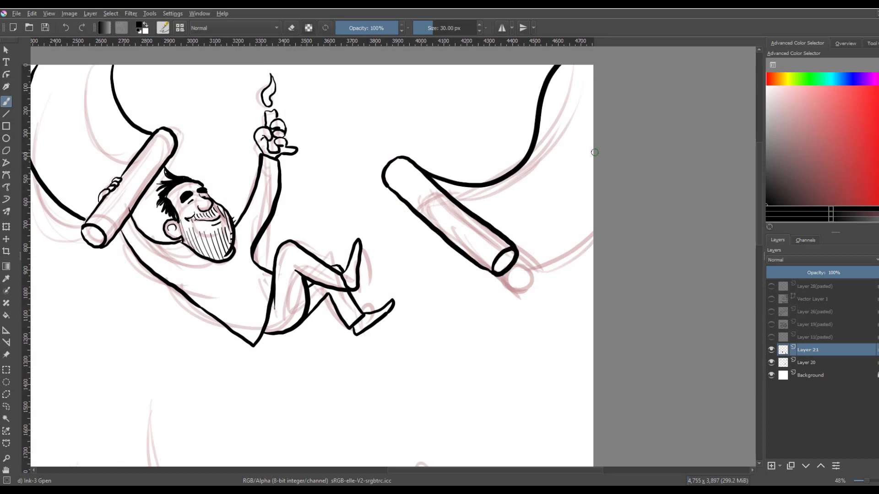
mouse_move(594, 128)
mouse_down()
mouse_move(529, 257)
mouse_move(516, 259)
mouse_up()
- Ink the third acrobat's upside-down face, ear, beard strokes and spiky hair outline
drag(417, 376, 624, 298)
mouse_move(403, 393)
mouse_down()
mouse_move(672, 378)
mouse_move(642, 410)
mouse_up()
drag(503, 361, 433, 297)
drag(434, 297, 490, 357)
drag(334, 415, 361, 300)
drag(361, 299, 361, 264)
mouse_move(330, 255)
mouse_down()
mouse_move(339, 263)
mouse_move(325, 270)
mouse_up()
mouse_move(350, 260)
mouse_down()
mouse_move(350, 243)
mouse_move(331, 265)
mouse_up()
mouse_move(310, 226)
mouse_down()
mouse_move(316, 234)
mouse_move(352, 217)
mouse_up()
mouse_move(359, 227)
mouse_down()
mouse_move(376, 230)
mouse_move(371, 250)
mouse_up()
drag(344, 247, 369, 257)
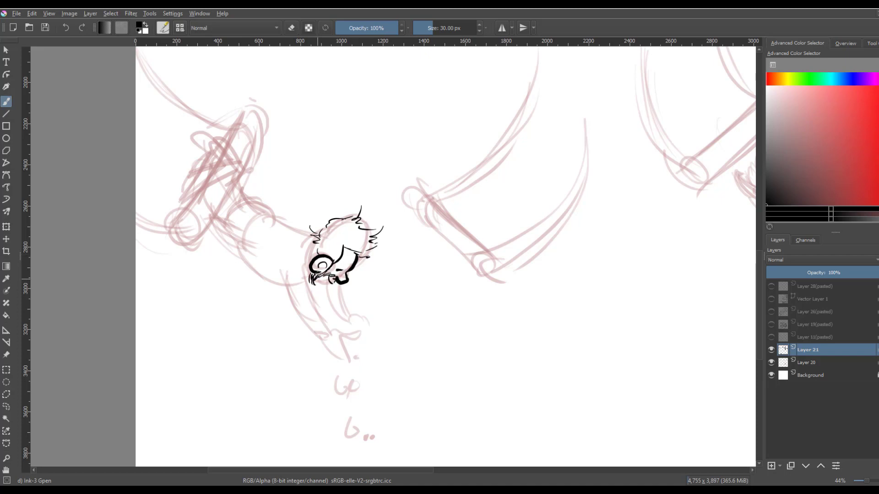
drag(318, 275, 320, 288)
drag(332, 276, 325, 283)
- Ink the third acrobat's near arm and hand, and fill his hair solid black
drag(315, 246, 308, 269)
mouse_move(308, 269)
mouse_down()
mouse_move(320, 323)
mouse_move(334, 340)
mouse_up()
drag(279, 275, 329, 351)
drag(329, 351, 336, 339)
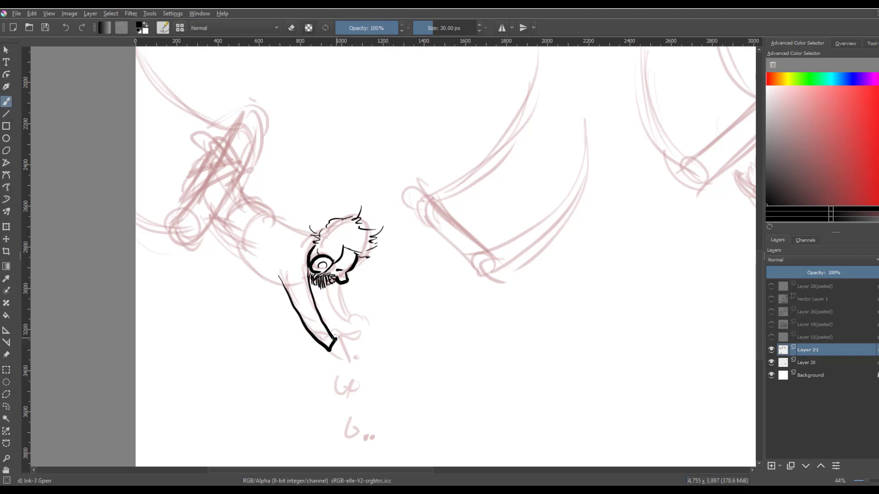
mouse_move(338, 257)
mouse_down()
mouse_move(327, 273)
mouse_move(332, 264)
mouse_up()
mouse_move(309, 240)
mouse_down()
mouse_move(319, 247)
mouse_move(341, 213)
mouse_move(379, 229)
mouse_move(325, 224)
mouse_move(328, 254)
mouse_move(367, 250)
mouse_move(359, 258)
mouse_up()
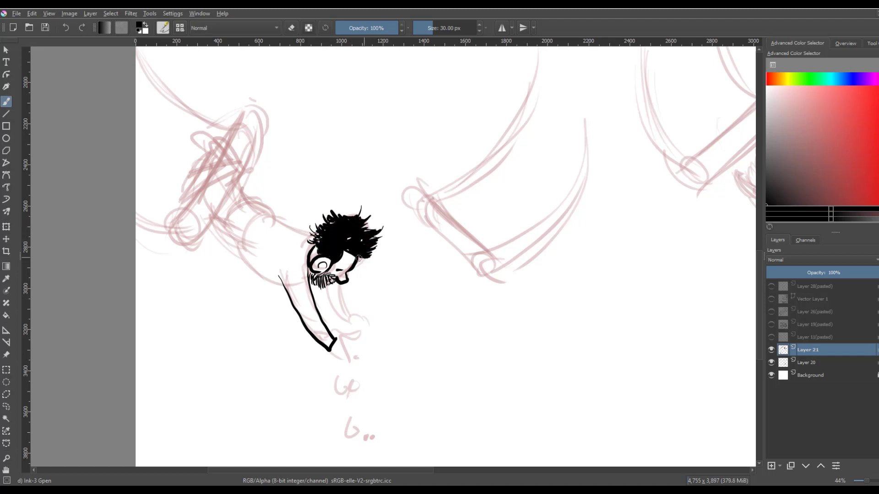
drag(337, 341, 356, 365)
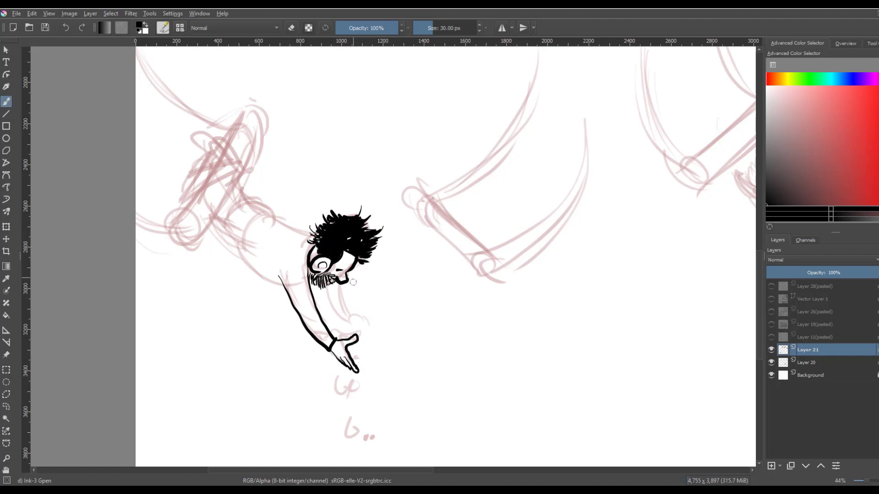
- Ink the third acrobat's far arm with its open hand, then outline his torso and waist
mouse_move(368, 342)
mouse_down()
mouse_move(371, 328)
mouse_move(365, 344)
mouse_move(379, 339)
mouse_up()
key(ctrl+z)
key(ctrl+z)
key(ctrl+z)
key(ctrl+z)
key(ctrl+z)
mouse_move(233, 240)
mouse_down()
mouse_move(286, 219)
mouse_move(313, 239)
mouse_up()
drag(233, 239, 304, 313)
drag(242, 195, 268, 206)
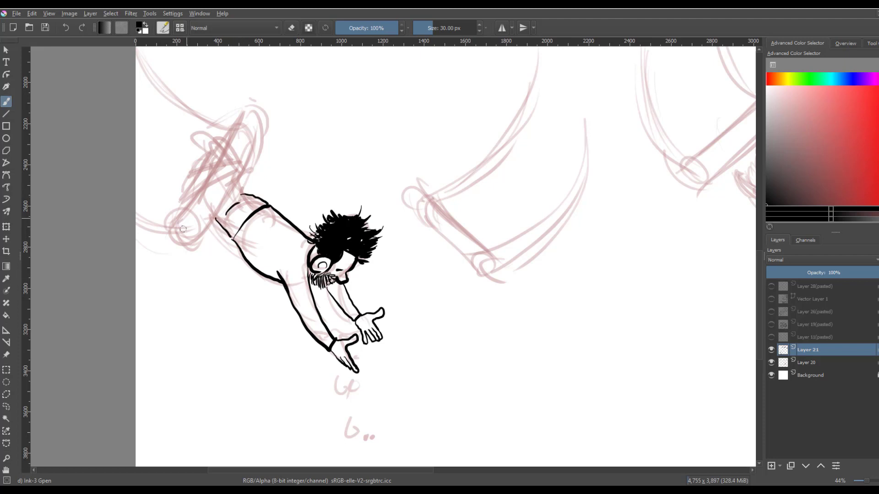
- Ink the third acrobat's trapeze bar and the legs and feet hooked over it
mouse_move(187, 226)
mouse_down()
mouse_move(181, 241)
mouse_move(199, 247)
mouse_up()
drag(201, 242, 247, 180)
drag(180, 227, 212, 169)
drag(201, 190, 231, 175)
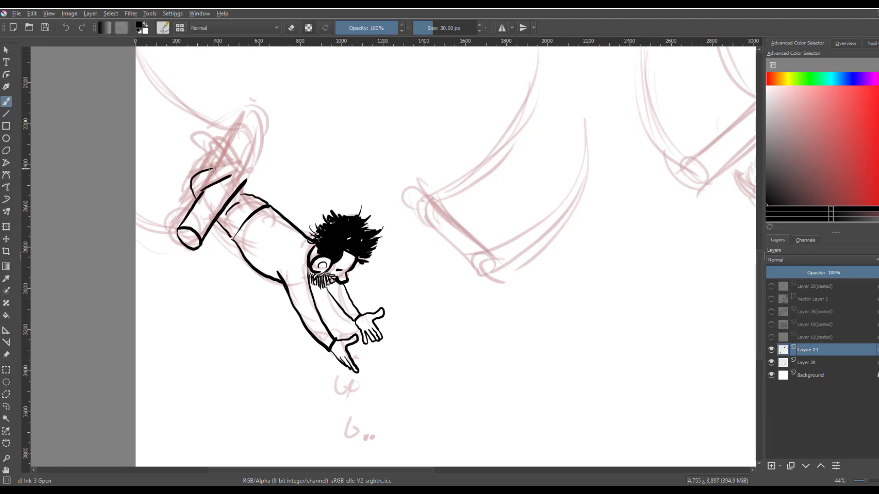
mouse_move(221, 141)
mouse_down()
mouse_move(235, 169)
mouse_move(221, 158)
mouse_up()
mouse_move(227, 145)
mouse_down()
mouse_move(239, 159)
mouse_move(262, 142)
mouse_up()
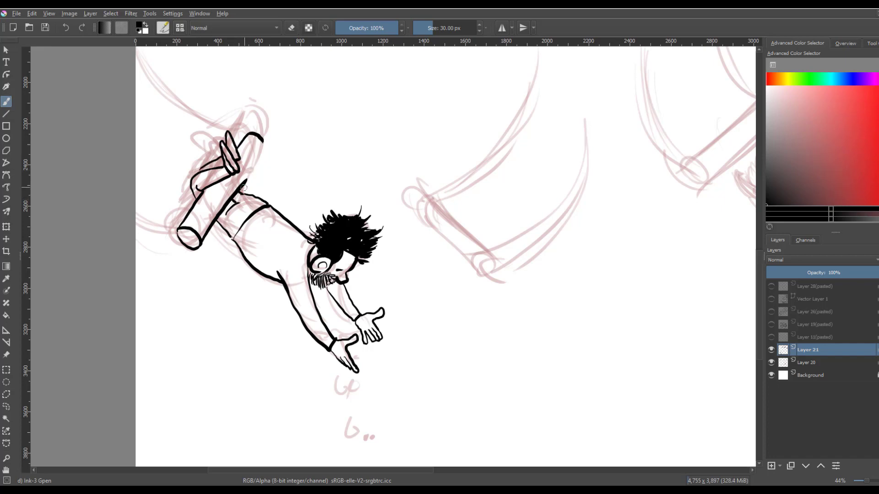
drag(239, 189, 263, 139)
- Ink the two ropes of the third acrobat's trapeze and touch up his waistline
drag(136, 200, 178, 229)
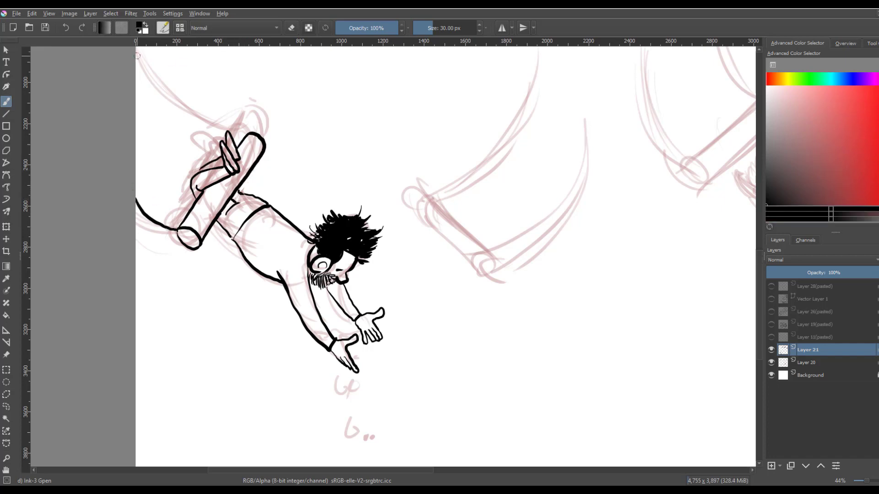
mouse_move(138, 55)
mouse_down()
mouse_move(219, 134)
mouse_move(247, 136)
mouse_up()
key(ctrl+z)
drag(369, 218, 333, 313)
drag(198, 336, 207, 319)
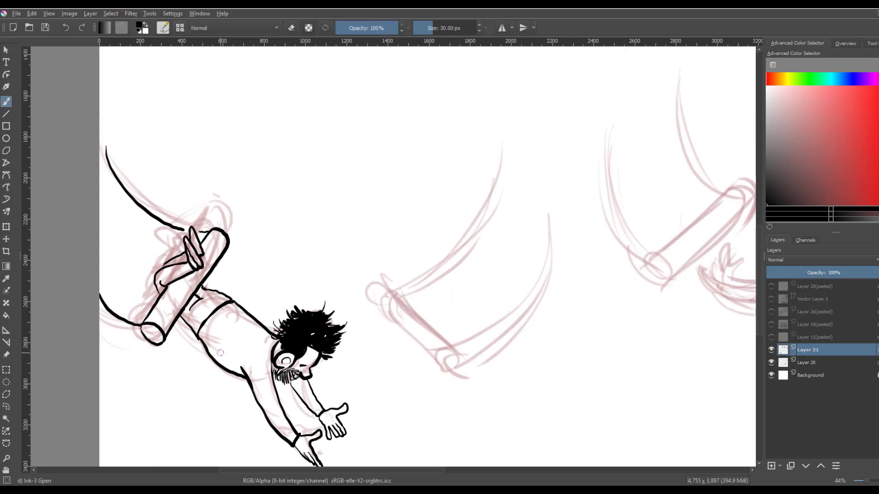
- Ink a scatter of small oval objects falling from the third acrobat's hands
drag(387, 320, 373, 365)
drag(414, 398, 330, 162)
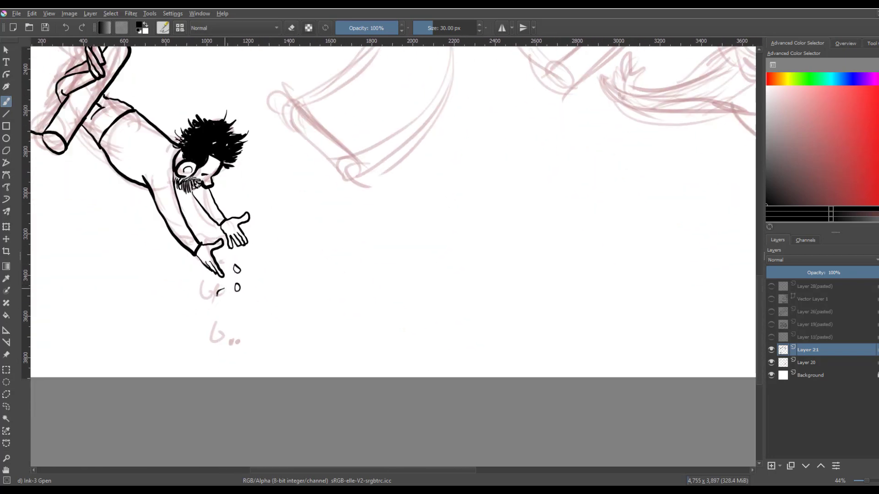
drag(217, 295, 224, 290)
drag(207, 287, 205, 286)
drag(225, 310, 215, 328)
drag(222, 345, 221, 346)
drag(235, 341, 213, 361)
drag(234, 353, 233, 354)
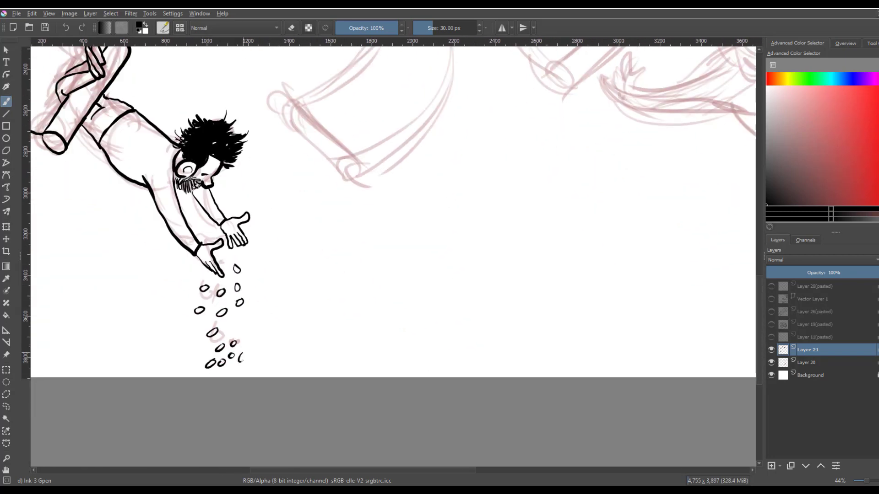
- Ink the empty trapeze bar in front of the third acrobat with its two ropes
mouse_move(343, 300)
mouse_down()
mouse_move(350, 368)
mouse_move(332, 412)
mouse_up()
mouse_move(347, 261)
mouse_down()
mouse_move(332, 282)
mouse_move(348, 261)
mouse_up()
mouse_move(267, 214)
mouse_down()
mouse_move(328, 279)
mouse_move(353, 261)
mouse_move(442, 82)
mouse_up()
drag(367, 70, 291, 205)
- Ink the trapeze bar behind the fourth acrobat and its two curved ropes
drag(497, 338, 194, 443)
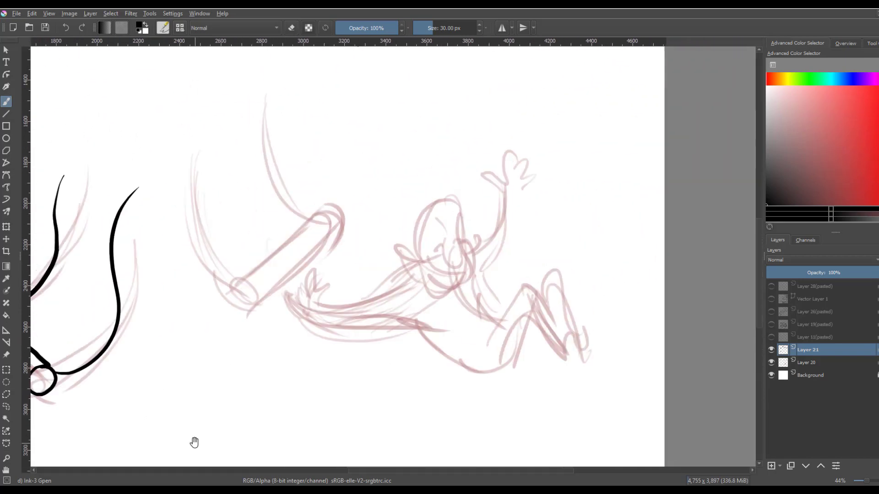
mouse_move(224, 287)
mouse_down()
mouse_move(251, 313)
mouse_move(224, 287)
mouse_up()
drag(225, 285, 317, 189)
drag(318, 189, 340, 209)
drag(256, 303, 340, 210)
mouse_move(206, 139)
mouse_down()
mouse_move(188, 234)
mouse_move(227, 283)
mouse_up()
drag(289, 104, 288, 220)
key(ctrl+z)
ctrl+click(288, 128)
mouse_move(265, 97)
mouse_down()
mouse_move(259, 109)
mouse_move(307, 195)
mouse_up()
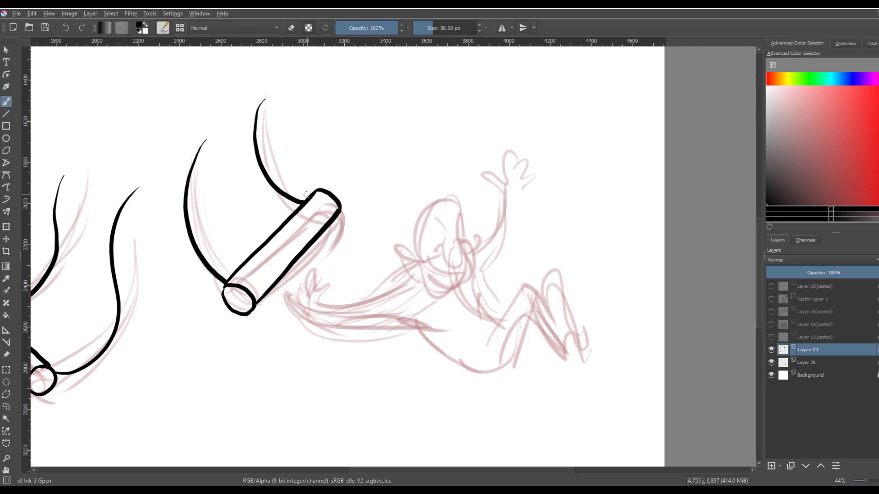
- Ink the fourth acrobat's face and ear, and fill his spiky hair and full beard in black
drag(433, 204, 449, 209)
mouse_move(443, 201)
mouse_down()
mouse_move(455, 185)
mouse_move(472, 193)
mouse_move(415, 207)
mouse_up()
mouse_move(420, 254)
mouse_down()
mouse_move(404, 266)
mouse_move(417, 268)
mouse_up()
drag(405, 257, 410, 261)
mouse_move(444, 253)
mouse_down()
mouse_move(462, 252)
mouse_move(419, 252)
mouse_up()
mouse_move(414, 220)
mouse_down()
mouse_move(396, 229)
mouse_move(401, 201)
mouse_up()
mouse_move(428, 201)
mouse_down()
mouse_move(405, 179)
mouse_move(407, 194)
mouse_up()
drag(437, 193, 436, 182)
mouse_move(412, 221)
mouse_down()
mouse_move(386, 216)
mouse_move(395, 226)
mouse_move(405, 218)
mouse_move(427, 259)
mouse_up()
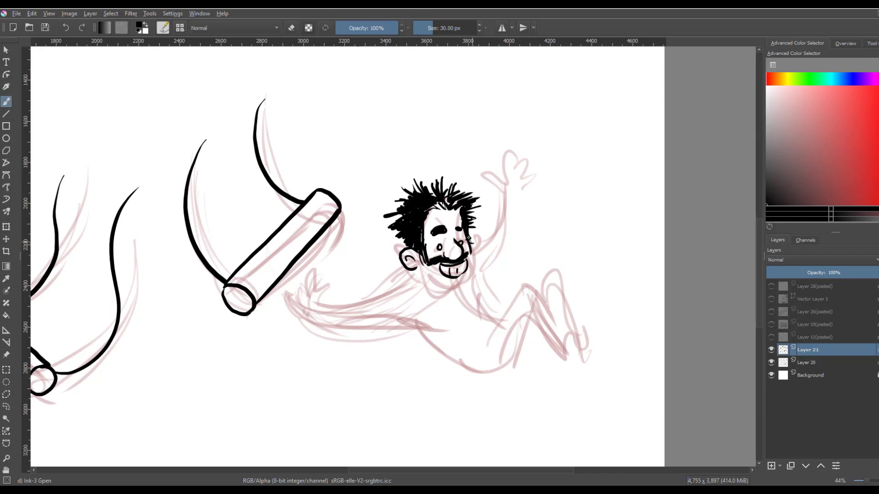
mouse_move(421, 264)
mouse_down()
mouse_move(428, 282)
mouse_move(439, 272)
mouse_move(459, 280)
mouse_move(471, 255)
mouse_move(430, 275)
mouse_move(456, 291)
mouse_move(483, 248)
mouse_up()
- Ink the fourth acrobat's two outstretched arms, his raised open hand and the underside of his torso
mouse_move(417, 275)
mouse_down()
mouse_move(311, 307)
mouse_move(409, 327)
mouse_up()
mouse_move(477, 241)
mouse_down()
mouse_move(520, 191)
mouse_move(503, 307)
mouse_up()
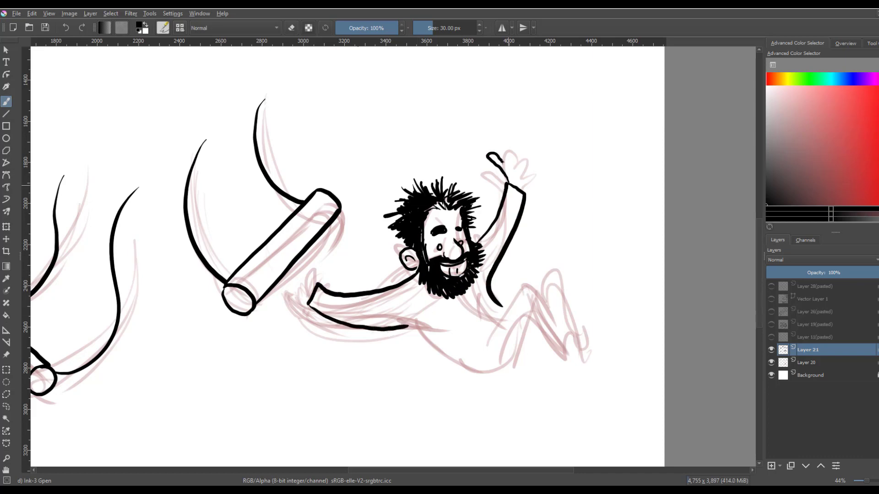
drag(543, 170, 523, 191)
drag(407, 327, 509, 384)
- Ink the fourth acrobat's bent legs and feet, and the hand reaching back to the trapeze
mouse_move(509, 384)
mouse_down()
mouse_move(504, 322)
mouse_move(538, 282)
mouse_move(569, 348)
mouse_up()
mouse_move(525, 308)
mouse_down()
mouse_move(538, 332)
mouse_move(510, 375)
mouse_up()
mouse_move(536, 331)
mouse_down()
mouse_move(522, 371)
mouse_move(562, 359)
mouse_up()
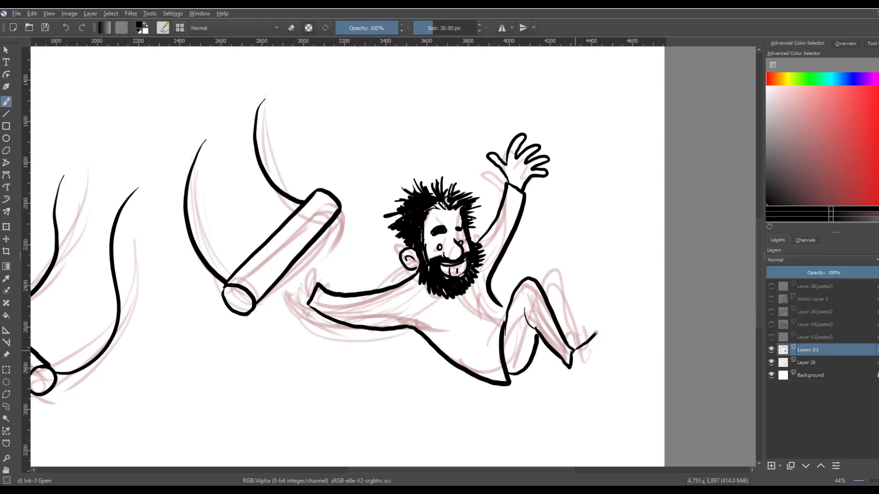
key(ctrl+z)
mouse_move(595, 333)
mouse_down()
mouse_move(581, 371)
mouse_move(571, 367)
mouse_up()
drag(547, 297, 601, 311)
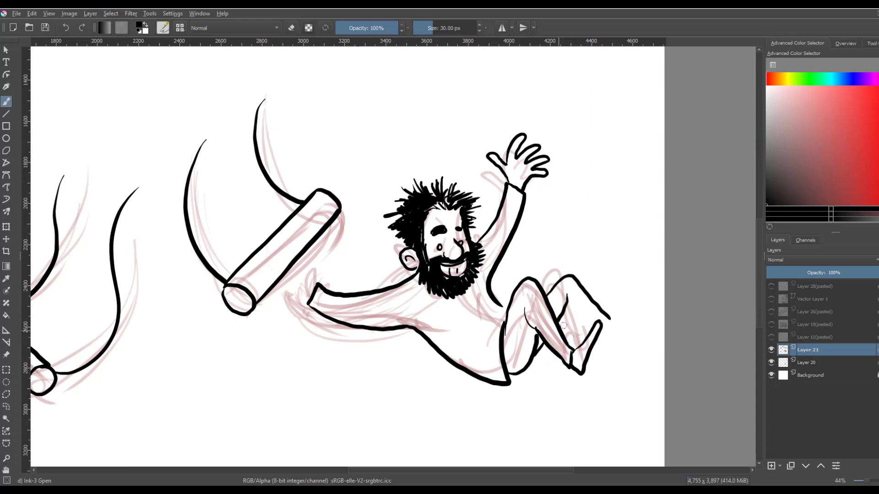
drag(614, 341, 600, 321)
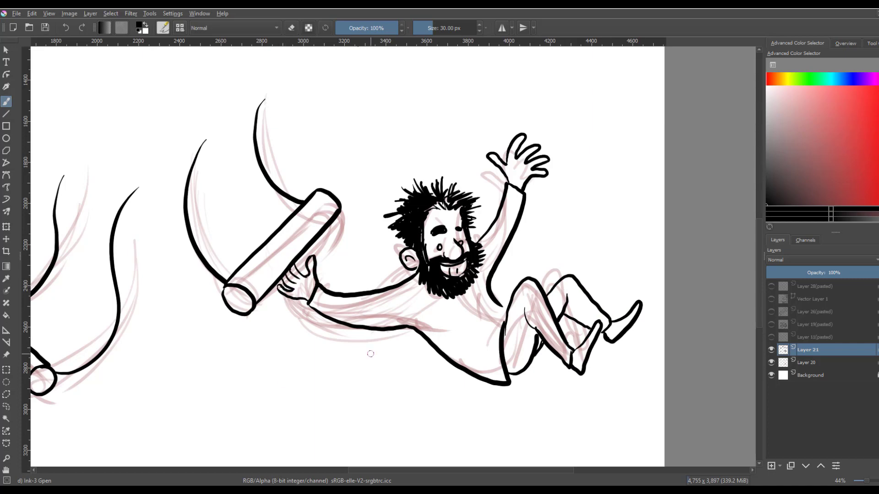
- Ink two small cloud puffs below the fourth acrobat's outstretched arm and save the document
drag(370, 354, 428, 383)
key(minus)
key(minus)
key(minus)
key(ctrl+s)
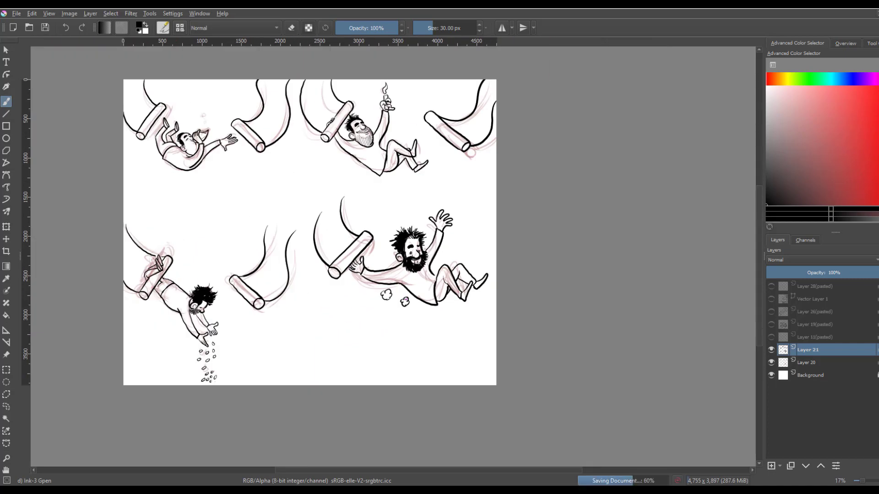
- Select the inked third scene with a freehand outline, move it slightly upward and apply the transformation
click(6, 407)
mouse_move(142, 206)
mouse_down()
mouse_move(288, 372)
mouse_move(142, 206)
mouse_move(95, 184)
mouse_up()
click(6, 227)
drag(270, 303, 274, 298)
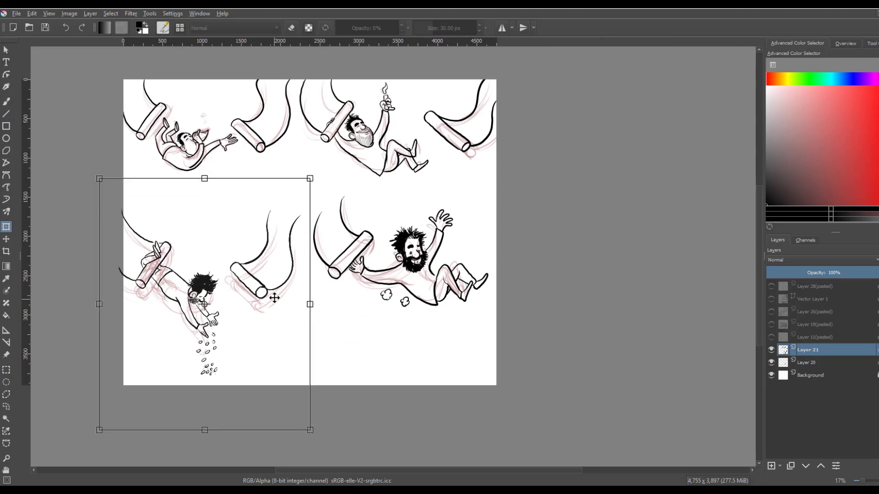
key(Return)
- Select the inked fourth scene with a rectangle, scale it down slightly, reposition it and apply the transformation
click(6, 369)
drag(309, 187, 514, 337)
key(ctrl+t)
drag(515, 188, 506, 192)
drag(467, 240, 463, 238)
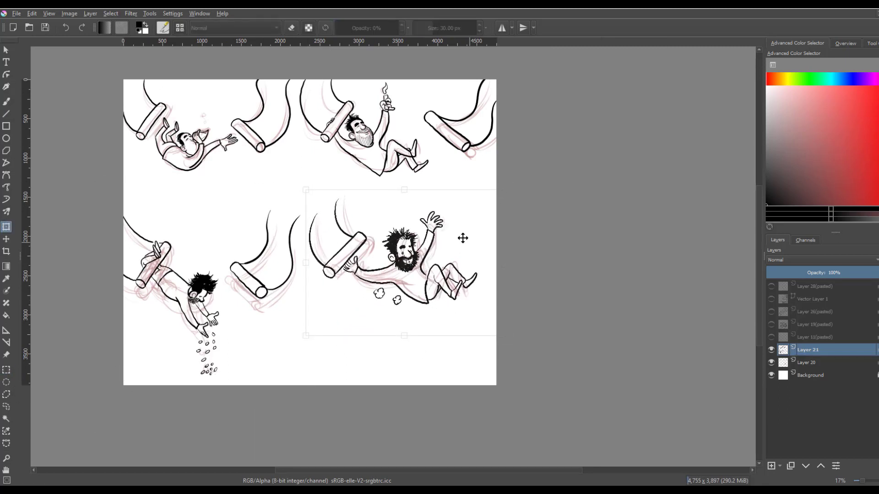
key(Return)
- Ink short motion lines and cloud puffs around the trapezes and acrobats in all four scenes
key(b)
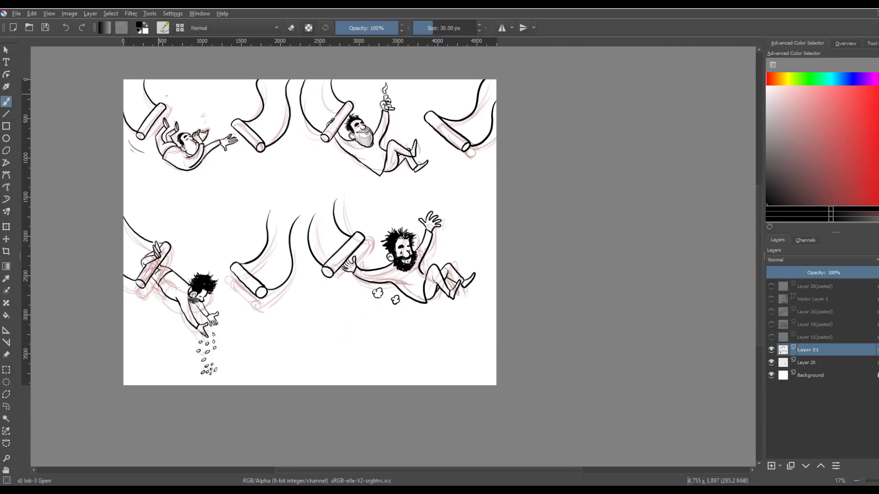
drag(161, 90, 170, 98)
mouse_move(242, 100)
mouse_down()
mouse_move(249, 107)
mouse_move(243, 103)
mouse_up()
drag(251, 157, 268, 154)
drag(259, 160, 269, 154)
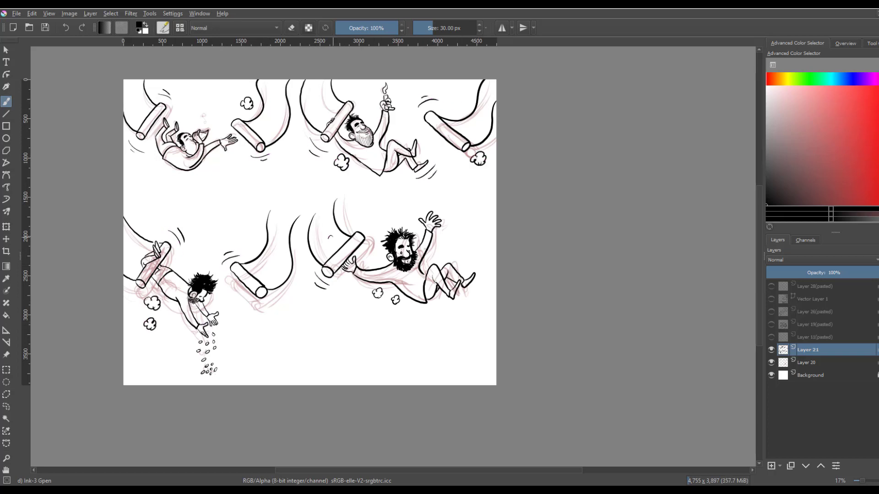
- Delete the red sketch layer, Layer 20, and add a new layer between the background and the ink
click(807, 363)
key(shift+Delete)
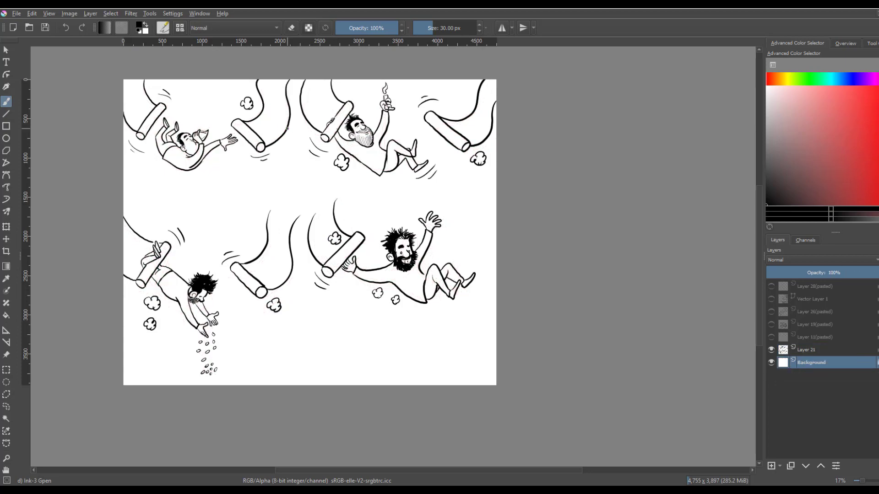
key(Insert)
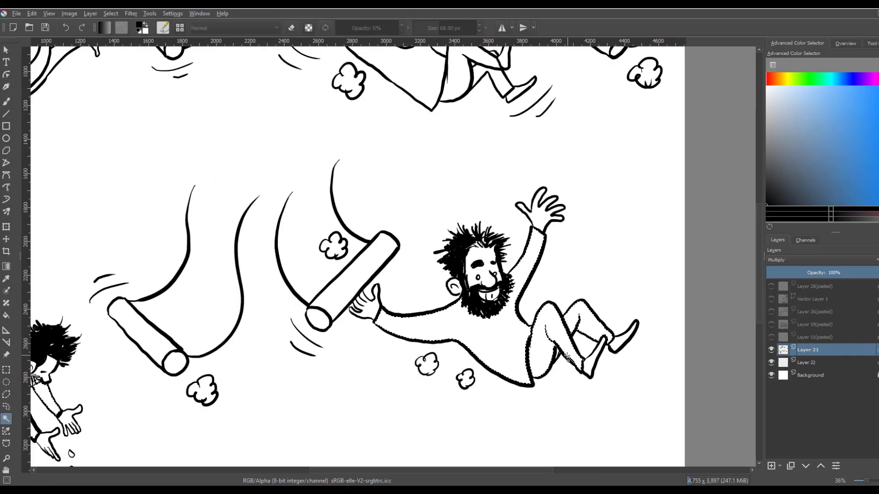
- Add the sleeves, torso and trousers of the second scene's acrobat to the contiguous selection of suit areas
drag(496, 275, 532, 449)
click(509, 225)
click(533, 253)
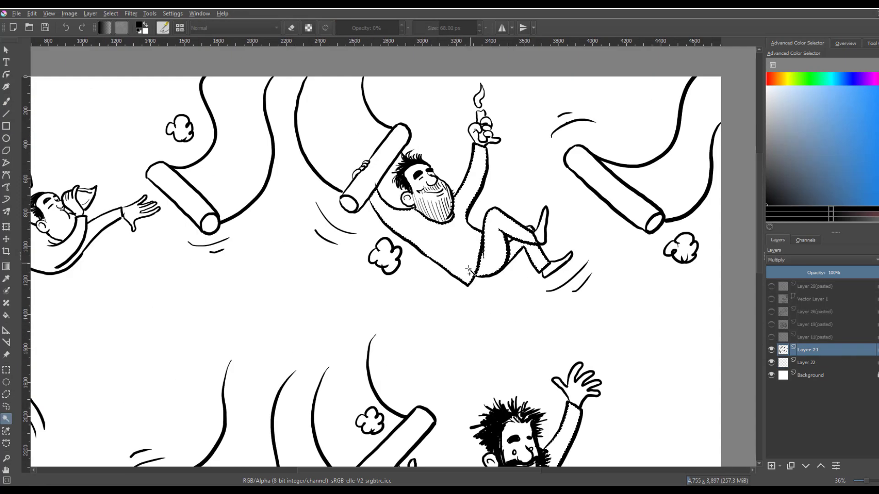
- Add the first scene's acrobat suit to the selection by tracing its outline with the magnetic selection tool
drag(94, 227, 360, 234)
click(360, 235)
key(ctrl+z)
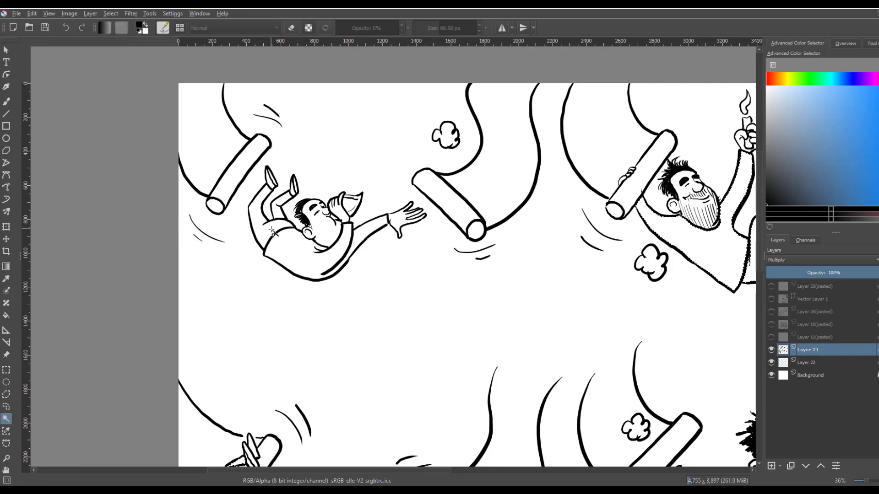
click(6, 406)
mouse_move(388, 216)
mouse_down()
mouse_move(343, 265)
mouse_move(385, 215)
mouse_move(342, 224)
mouse_move(324, 246)
mouse_move(285, 226)
mouse_move(266, 256)
mouse_move(307, 279)
mouse_move(330, 271)
mouse_move(337, 251)
mouse_move(309, 278)
mouse_move(350, 254)
mouse_move(342, 238)
mouse_move(330, 270)
mouse_up()
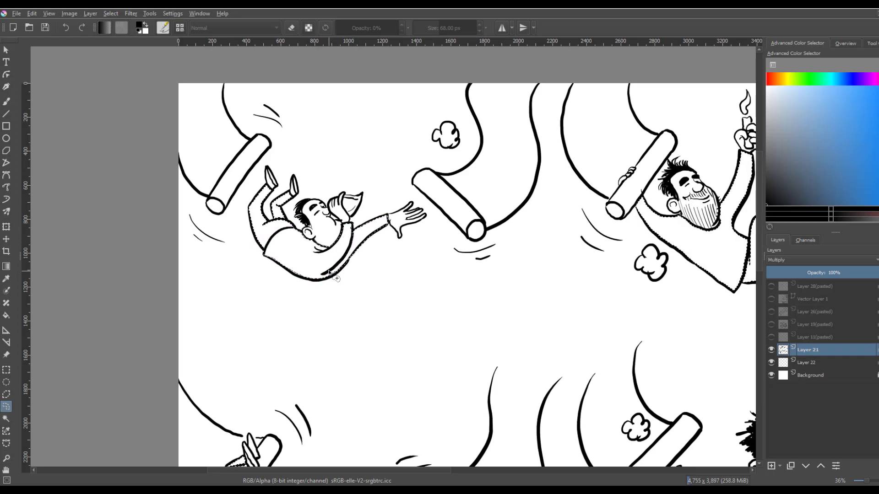
key(ctrl+g)
key(Return)
- Fill the selected suits with light blue on Layer 22, beneath the line art, and clear the selection
click(807, 362)
key(shift+BackSpace)
key(ctrl+z)
click(850, 91)
key(shift+BackSpace)
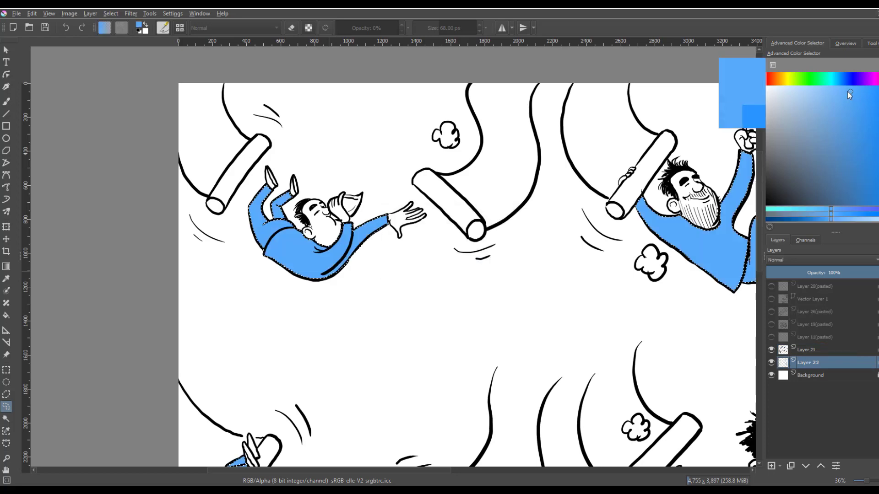
key(ctrl+shift+a)
key(ctrl+minus)
key(ctrl+minus)
key(ctrl+s)
- Shade the suits of all four acrobats in a slightly darker blue with the 165 px Ink-3 Gpen brush
drag(852, 106, 855, 112)
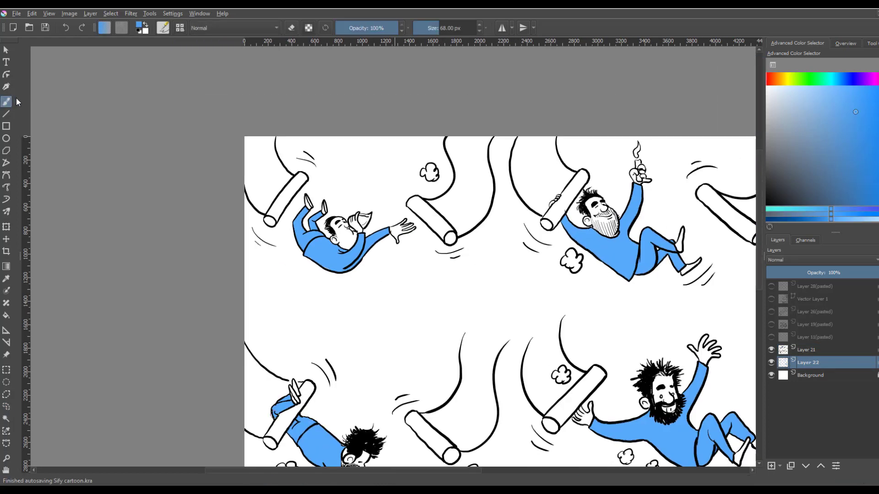
key(b)
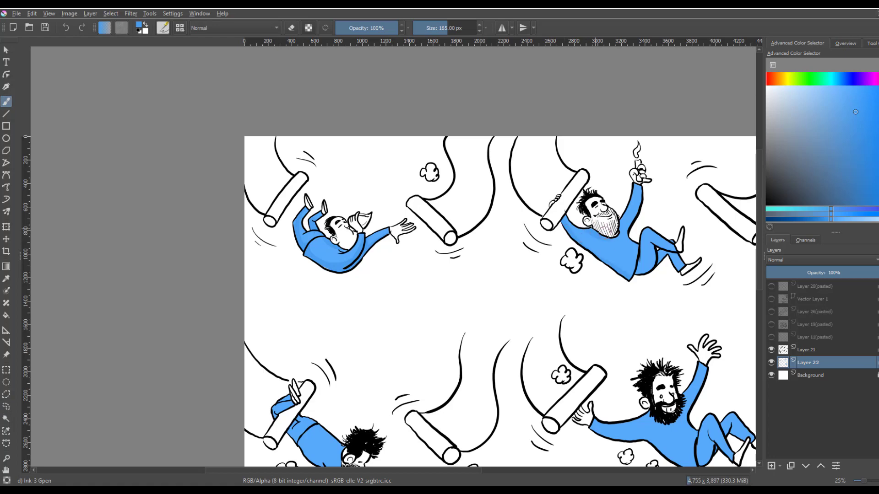
drag(635, 197, 631, 228)
drag(640, 244, 676, 278)
mouse_move(286, 415)
mouse_down()
mouse_move(238, 294)
mouse_move(304, 376)
mouse_move(323, 367)
mouse_up()
drag(551, 312, 650, 347)
drag(657, 249, 640, 302)
mouse_move(660, 299)
mouse_down()
mouse_move(657, 338)
mouse_move(683, 335)
mouse_up()
drag(681, 298, 699, 316)
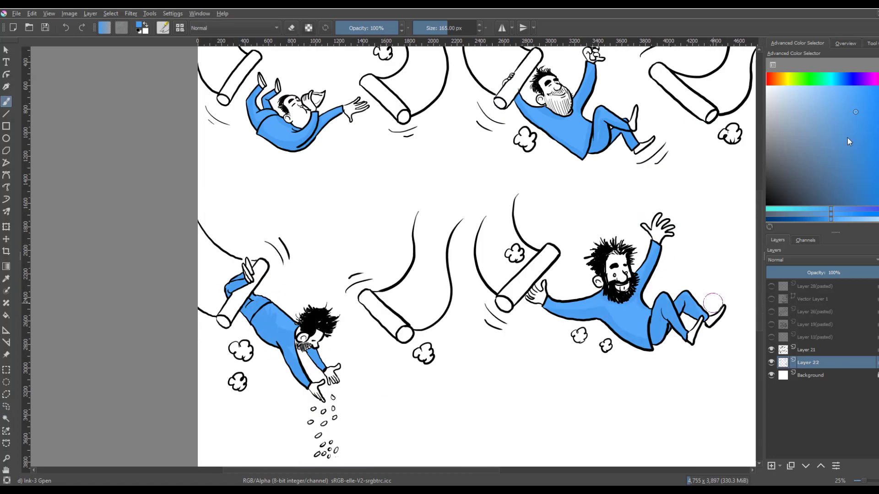
- Add deeper blue shadows to the fourth acrobat's suit with the brush reduced to 73 px
click(852, 157)
key(bracketleft)
key(bracketleft)
key(bracketleft)
key(bracketleft)
key(bracketleft)
key(bracketleft)
key(bracketleft)
key(bracketleft)
key(bracketleft)
key(bracketleft)
key(bracketleft)
key(bracketleft)
drag(560, 315, 603, 316)
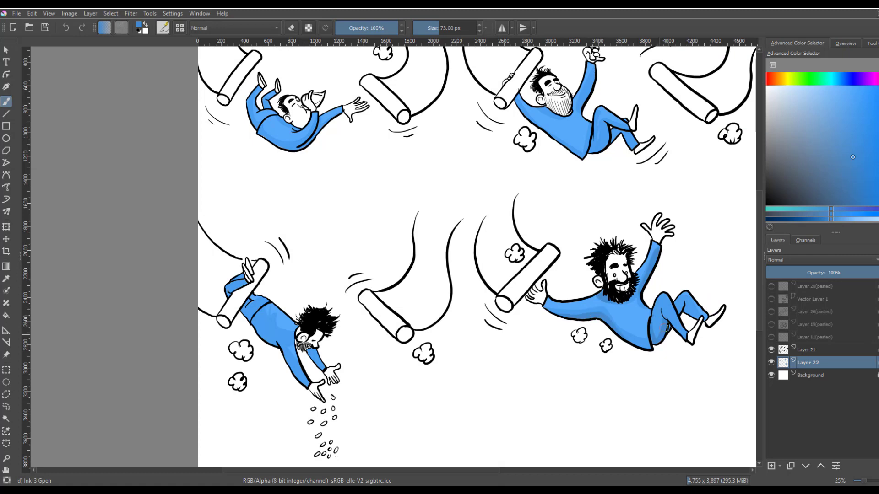
mouse_move(666, 328)
mouse_down()
mouse_move(684, 307)
mouse_move(698, 344)
mouse_up()
- Paint the same deeper blue shadows on the suits of the other three acrobats with the 73 px brush
drag(250, 319, 306, 384)
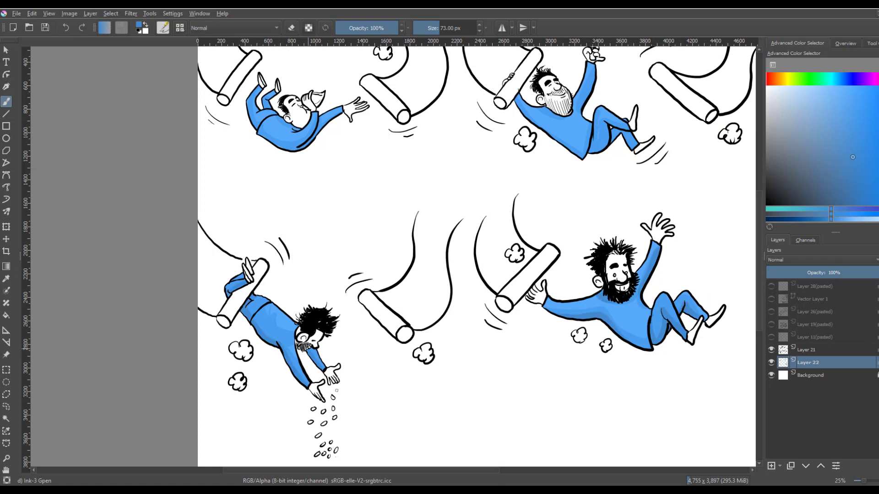
drag(605, 124, 580, 252)
drag(570, 200, 519, 259)
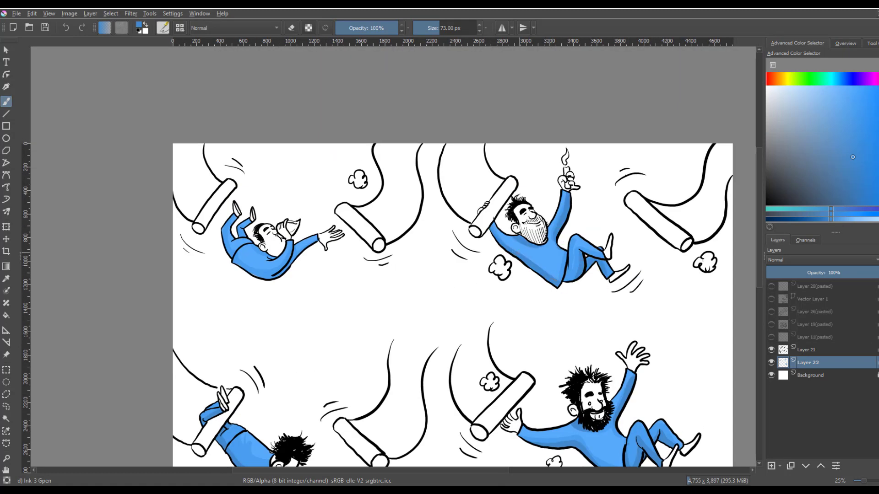
- Paint pale yellow stripes along the sleeves and trousers of the first and second acrobats with a 26 px brush
drag(313, 264, 328, 244)
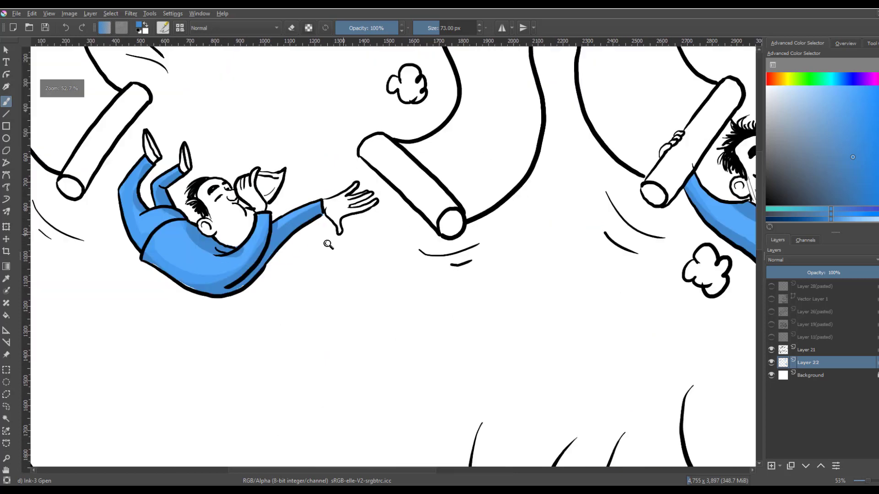
click(791, 80)
click(781, 79)
click(824, 87)
key(bracketleft)
key(bracketleft)
key(bracketleft)
key(bracketleft)
key(bracketleft)
key(bracketleft)
key(bracketleft)
key(bracketleft)
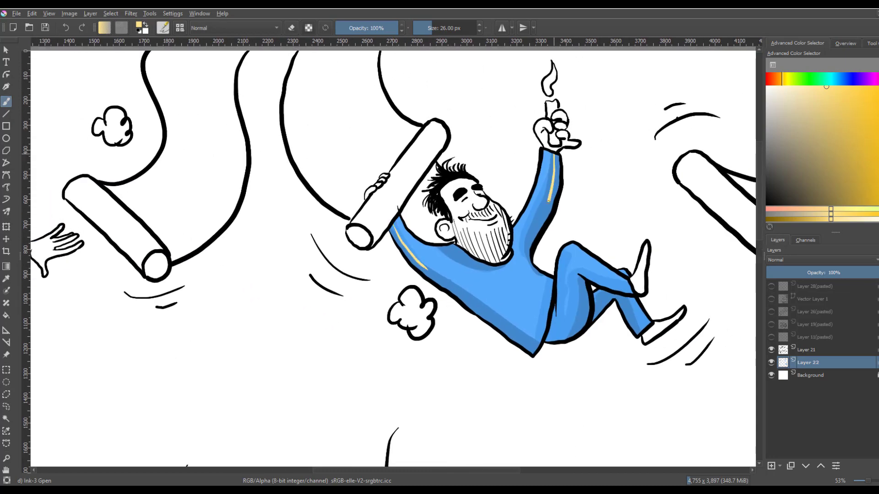
drag(548, 201, 533, 231)
mouse_move(568, 257)
mouse_down()
mouse_move(562, 328)
mouse_move(548, 339)
mouse_up()
drag(569, 257, 635, 291)
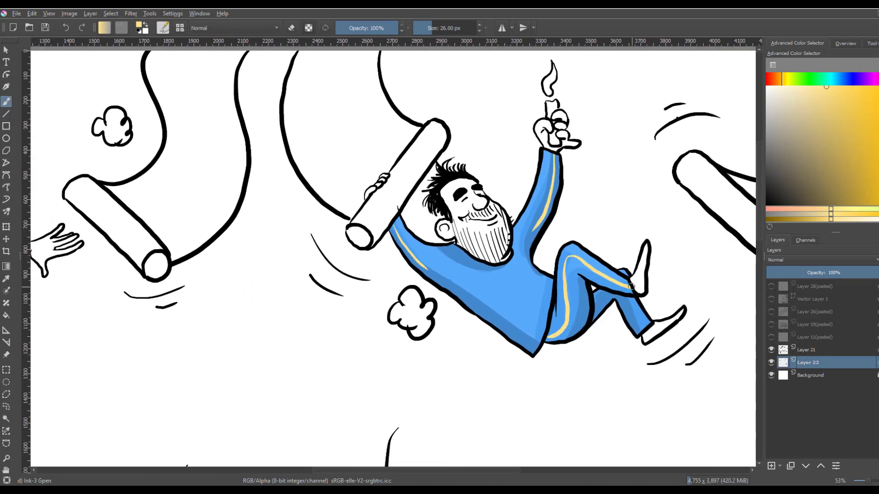
- Paint pale yellow stripes along the sleeves and trousers of the fourth and third acrobats
mouse_move(453, 451)
mouse_down()
mouse_move(467, 53)
mouse_move(445, 15)
mouse_up()
drag(451, 215, 526, 226)
drag(646, 166, 680, 91)
drag(686, 234, 672, 298)
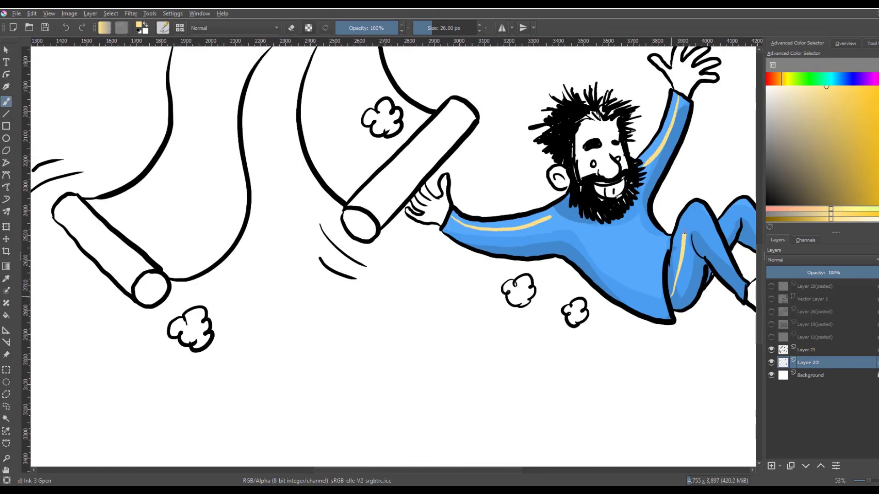
drag(684, 289, 743, 274)
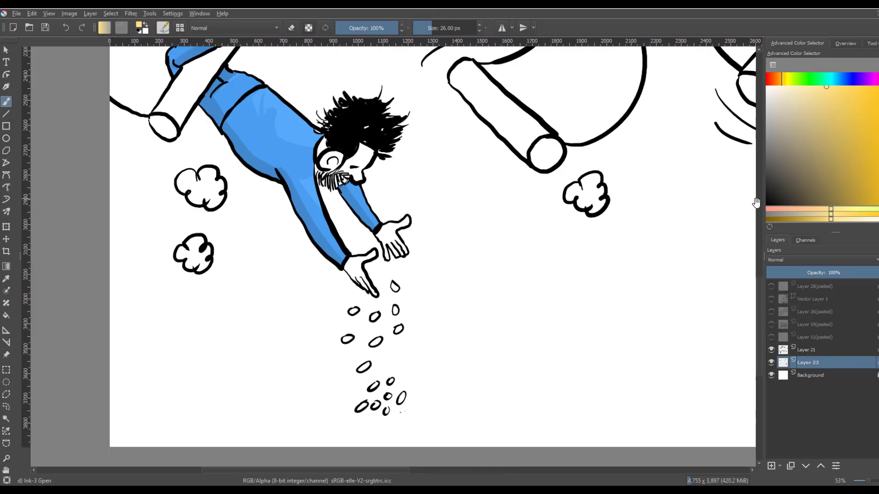
drag(296, 174, 346, 258)
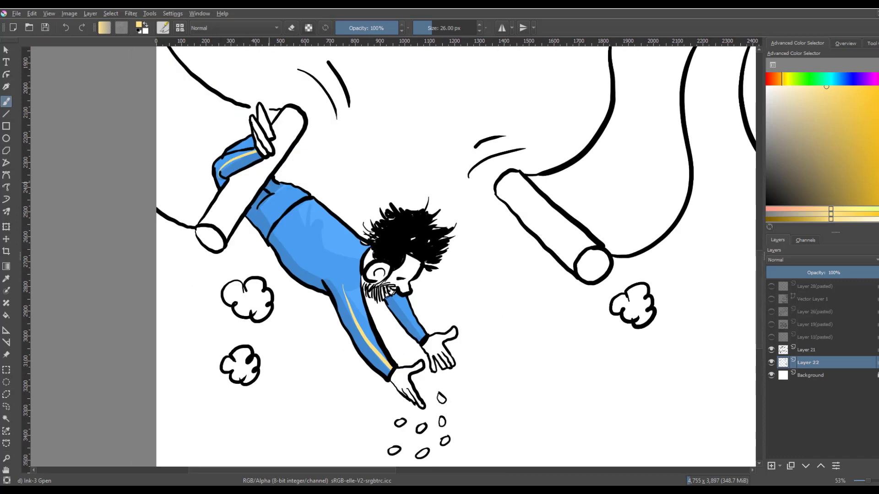
scroll(394, 254, down, 5)
key(ctrl+s)
- Paint thin white highlights along the edges of the acrobats' blue suits with an 18 px brush
scroll(405, 154, up, 5)
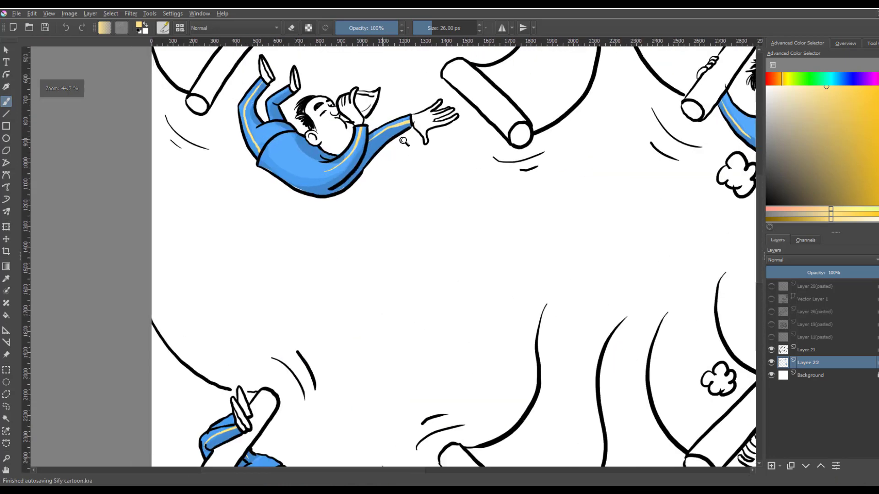
click(138, 32)
click(146, 25)
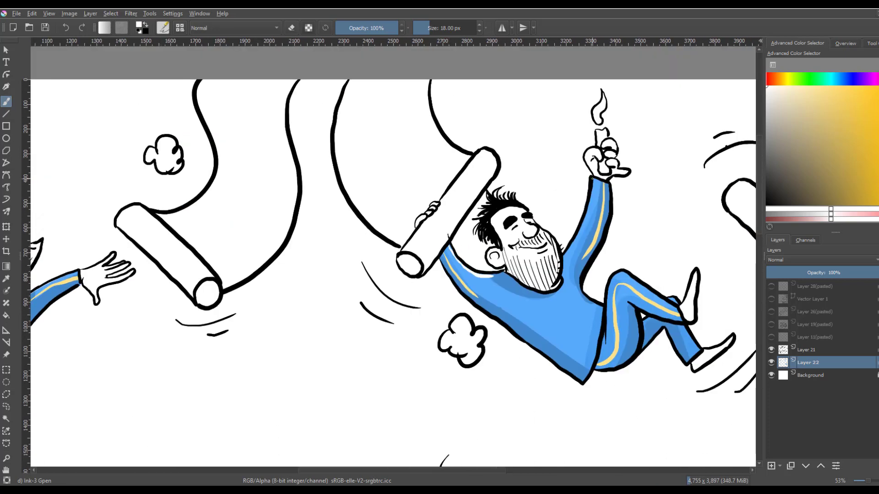
drag(593, 179, 565, 254)
drag(580, 280, 584, 299)
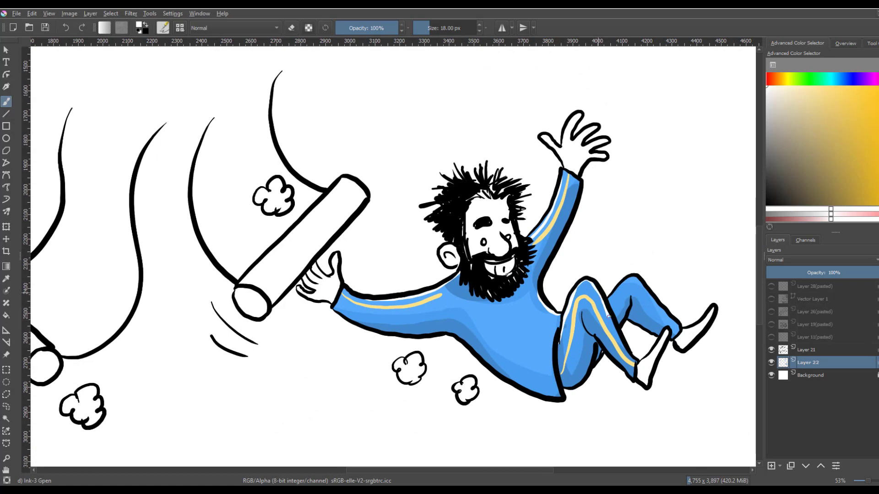
drag(653, 301, 677, 325)
drag(296, 344, 755, 302)
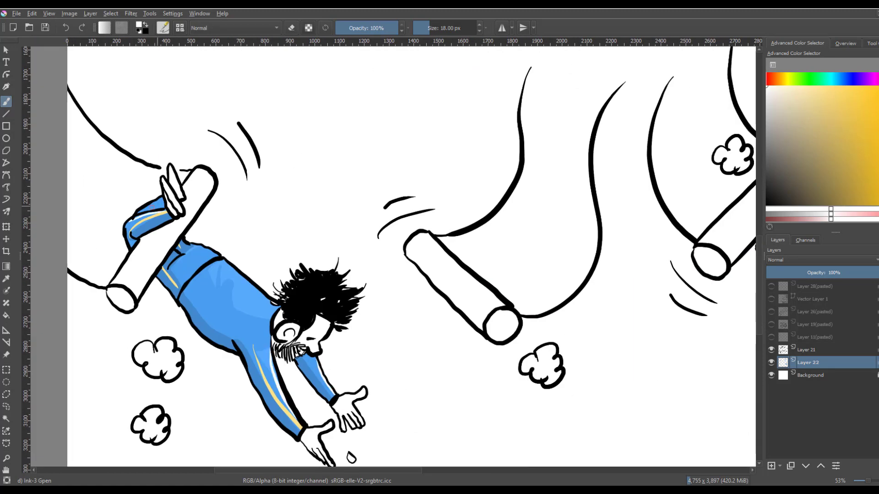
- Colour the third acrobat's face, ear and hands in a light pink skin tone with a 38 px brush
click(770, 79)
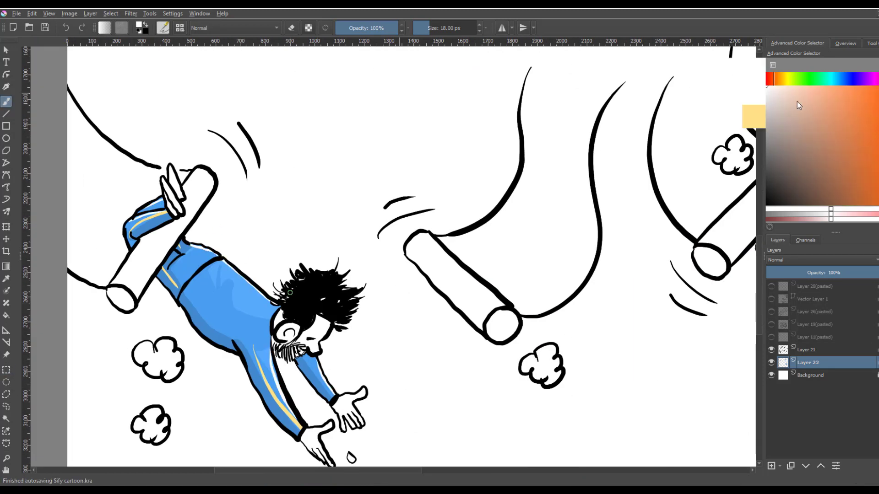
click(801, 98)
mouse_move(279, 335)
mouse_down()
mouse_move(318, 323)
mouse_move(296, 351)
mouse_up()
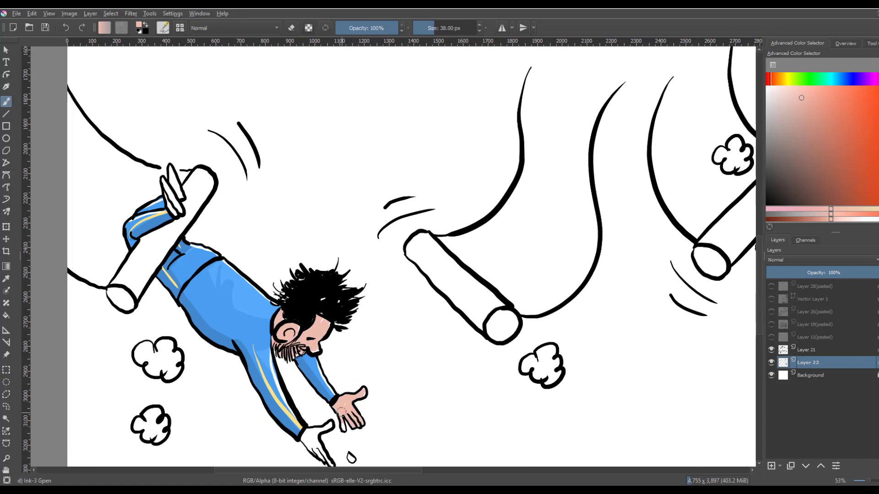
mouse_move(341, 411)
mouse_down()
mouse_move(332, 339)
mouse_move(322, 381)
mouse_up()
drag(324, 241, 330, 321)
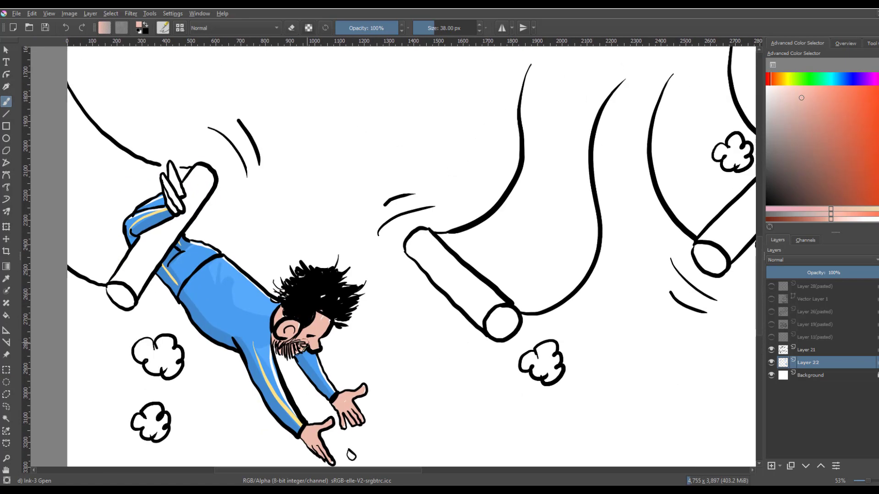
- Colour the fourth acrobat's face, ear and both hands in the light pink skin tone
drag(559, 272, 215, 353)
mouse_move(451, 295)
mouse_down()
mouse_move(444, 335)
mouse_move(451, 323)
mouse_up()
drag(559, 287, 566, 303)
mouse_move(585, 251)
mouse_down()
mouse_move(592, 240)
mouse_move(625, 284)
mouse_move(604, 284)
mouse_up()
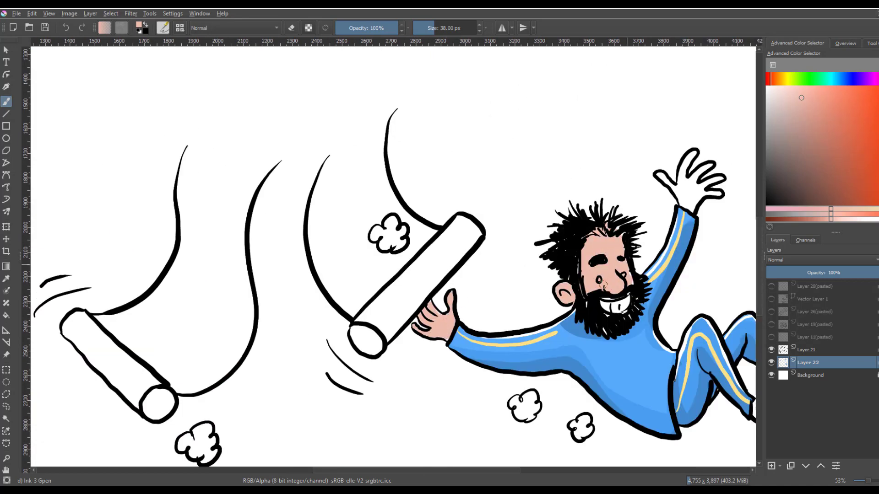
mouse_move(665, 195)
mouse_down()
mouse_move(684, 187)
mouse_move(691, 158)
mouse_move(720, 178)
mouse_up()
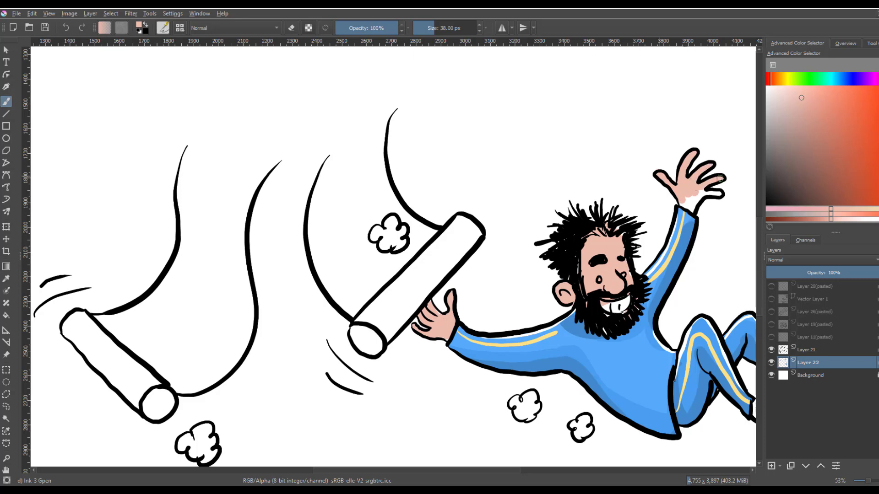
- Colour the faces and hands of the second and first acrobats in the light pink skin tone
drag(689, 206, 592, 356)
mouse_move(261, 222)
mouse_down()
mouse_move(279, 226)
mouse_move(279, 247)
mouse_move(260, 263)
mouse_move(302, 262)
mouse_move(314, 287)
mouse_up()
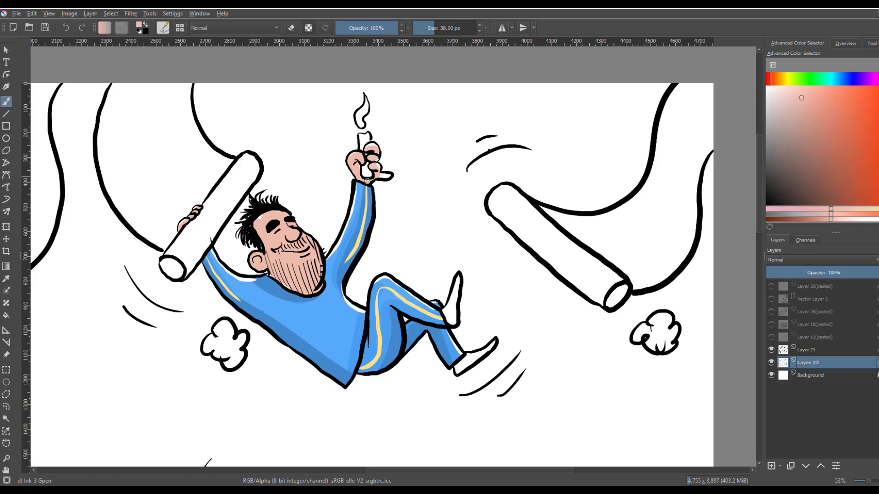
drag(280, 215, 741, 218)
mouse_move(184, 266)
mouse_down()
mouse_move(220, 288)
mouse_move(241, 285)
mouse_move(193, 304)
mouse_move(229, 293)
mouse_move(227, 316)
mouse_up()
mouse_move(307, 287)
mouse_down()
mouse_move(320, 277)
mouse_move(350, 284)
mouse_move(321, 309)
mouse_up()
- Shade the faces and hands of the four acrobats in a darker skin tone with the 38 px brush
drag(805, 102, 813, 111)
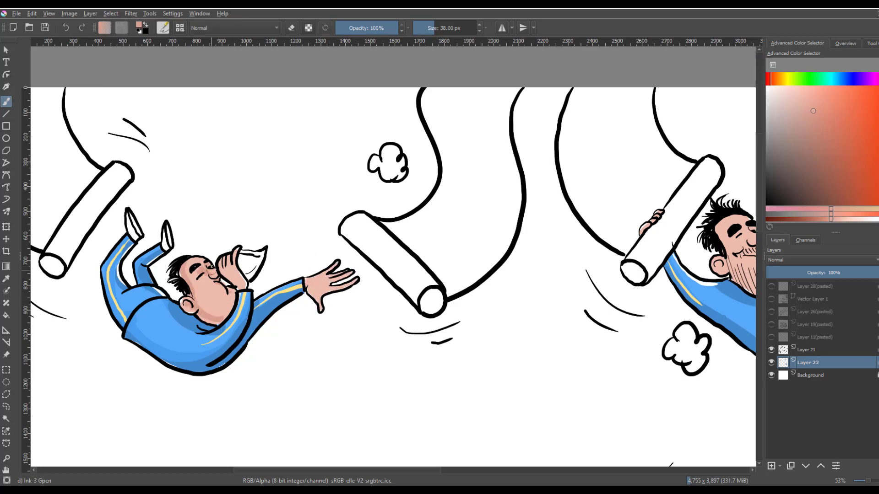
drag(612, 308, 392, 331)
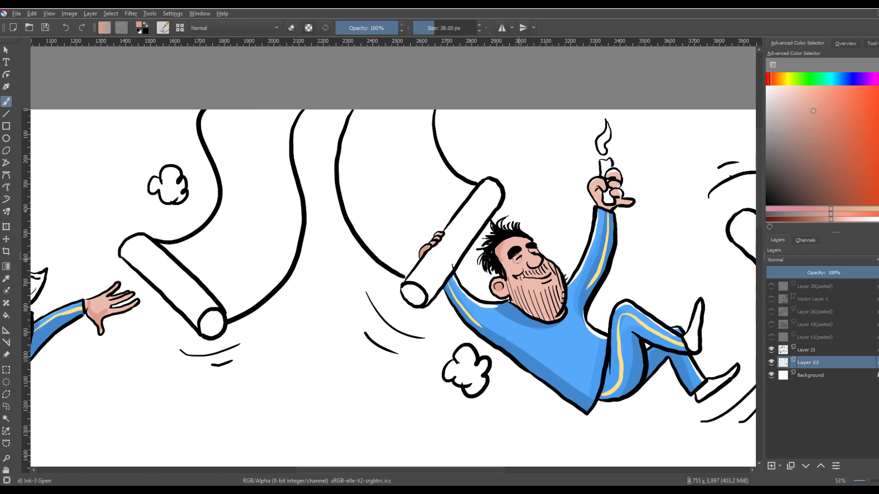
mouse_move(522, 254)
mouse_down()
mouse_move(515, 305)
mouse_move(556, 311)
mouse_up()
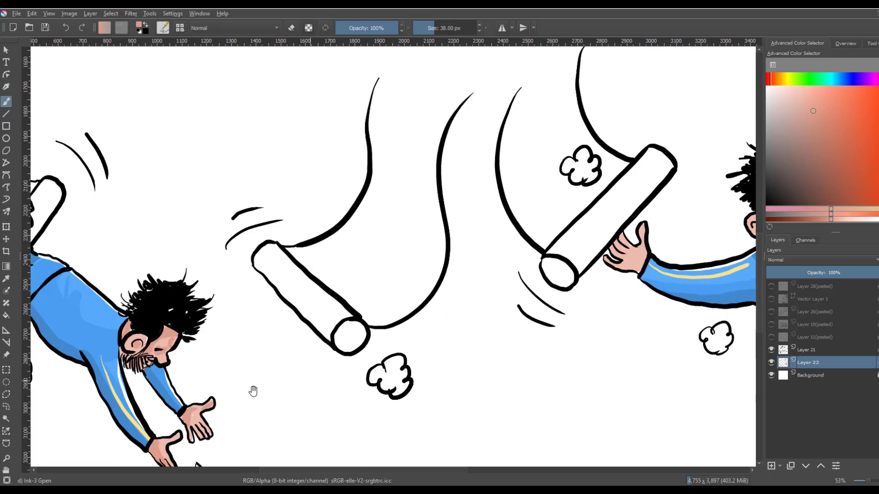
drag(251, 391, 216, 401)
drag(594, 281, 396, 337)
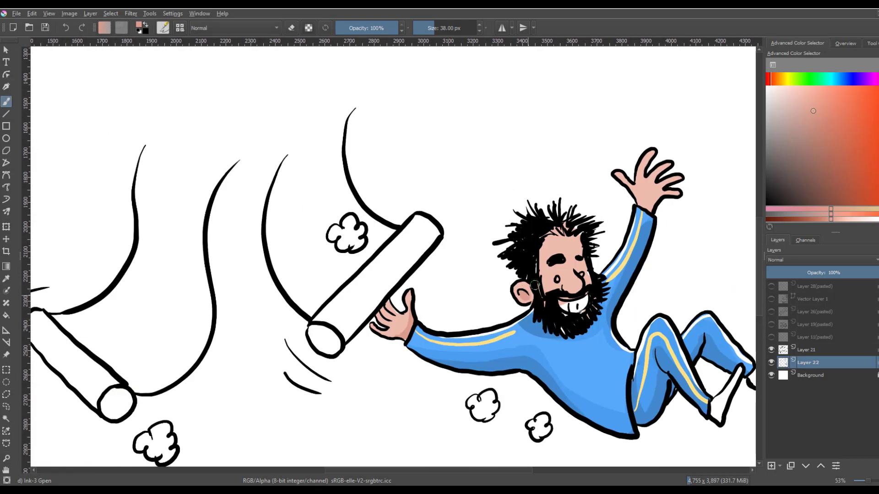
mouse_move(551, 234)
mouse_down()
mouse_move(543, 288)
mouse_move(578, 238)
mouse_up()
- Shade the first acrobat's shoes in light grey with a 24 px brush
click(770, 85)
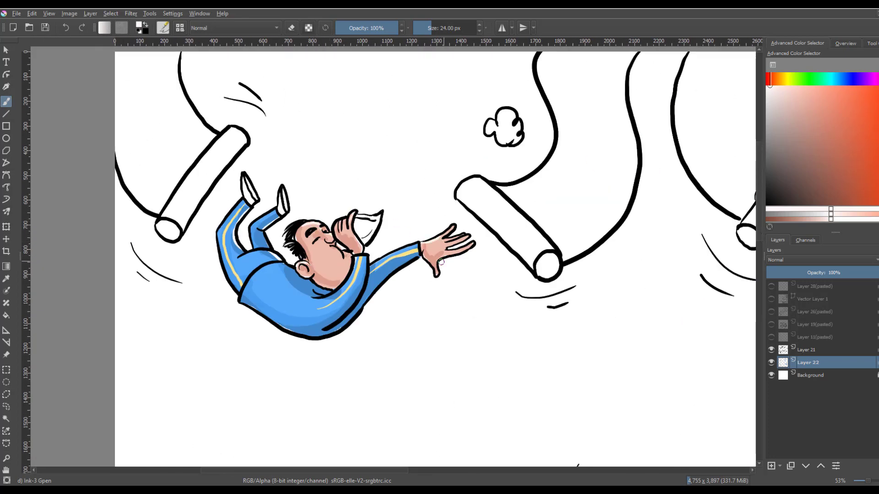
click(793, 82)
click(778, 107)
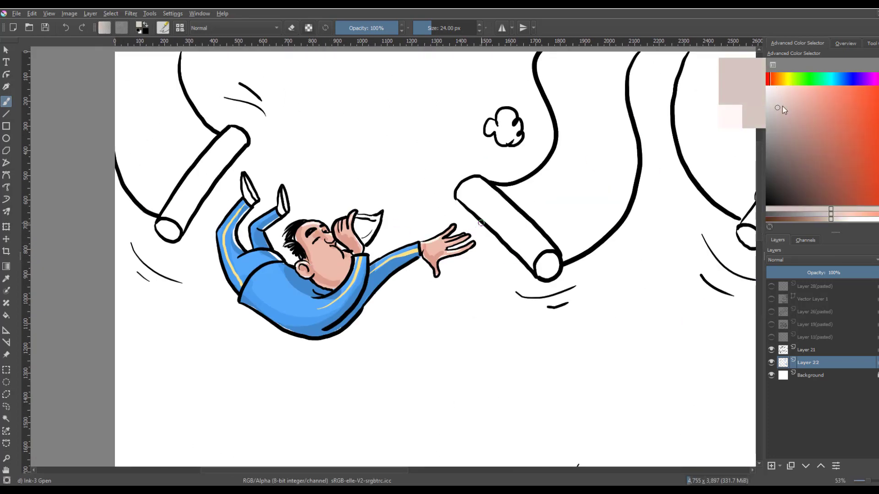
click(770, 117)
drag(244, 182, 253, 200)
key(d)
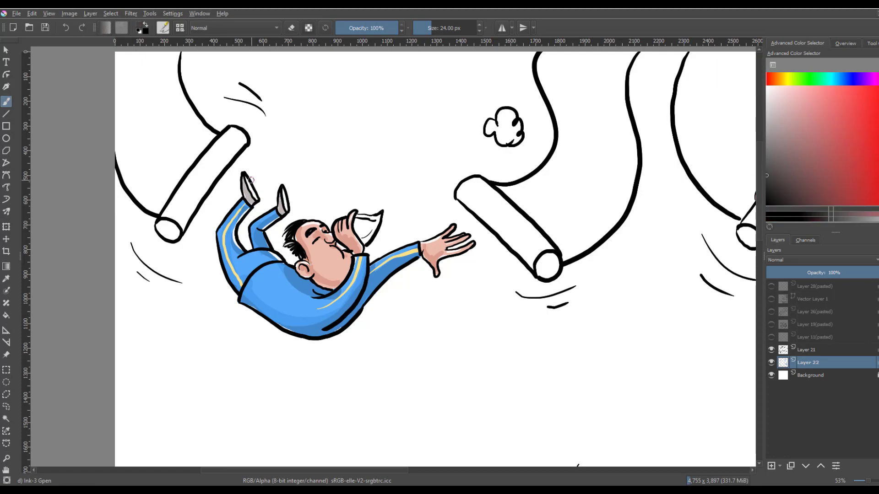
- Shade the shoes of the second, third and fourth acrobats in the same light grey as the first acrobat's
drag(431, 244, 337, 243)
ctrl+click(160, 196)
drag(532, 261, 184, 221)
drag(594, 205, 587, 243)
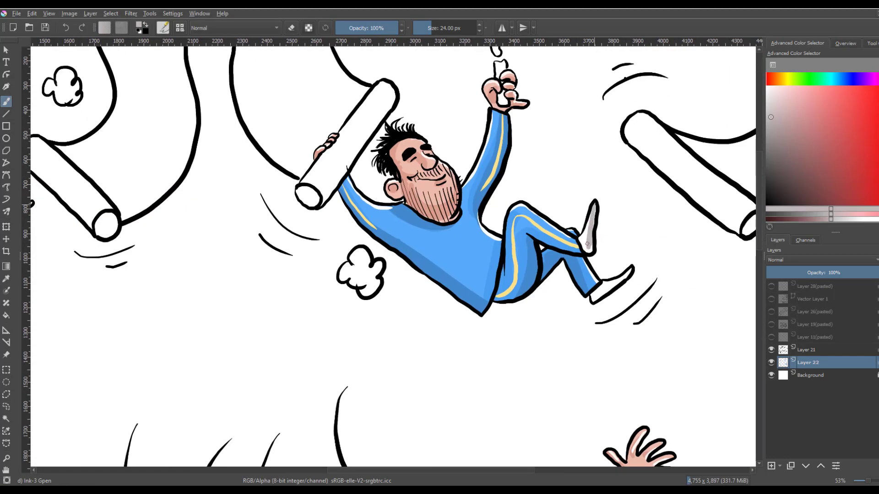
scroll(543, 332, down, 10)
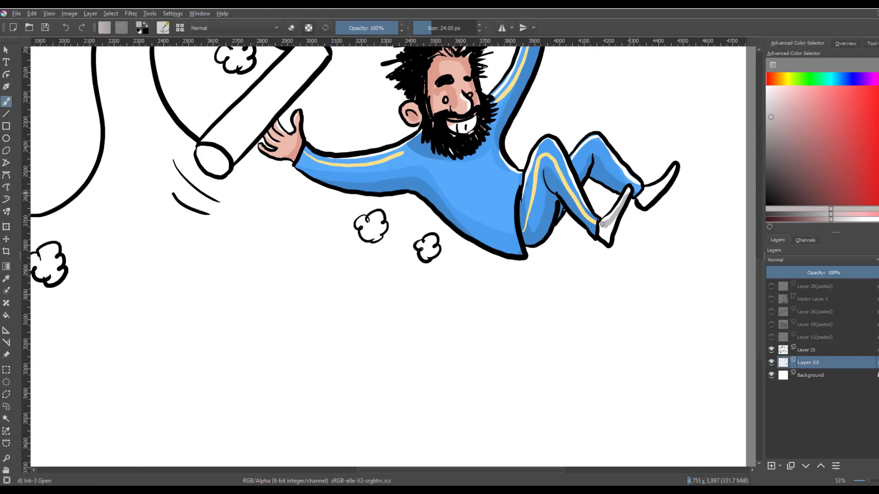
scroll(389, 256, left, 13)
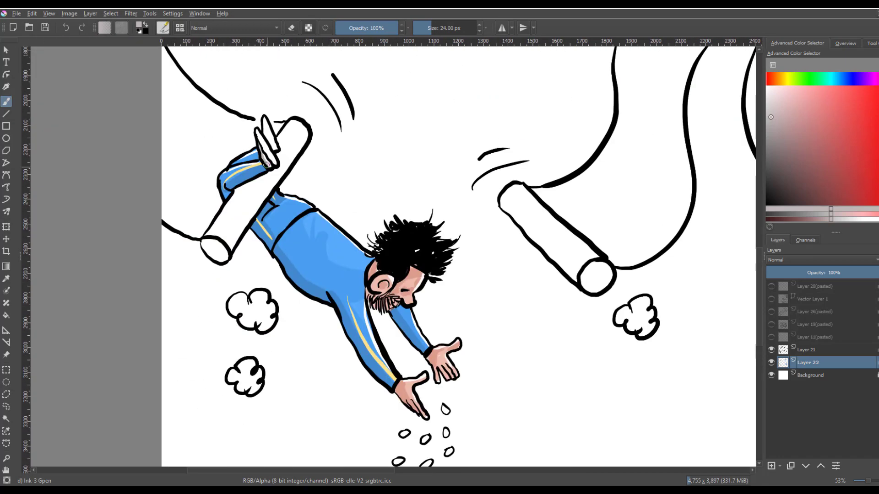
- Colour the dark parts of the acrobats' shoes in dark grey and save the document
click(773, 161)
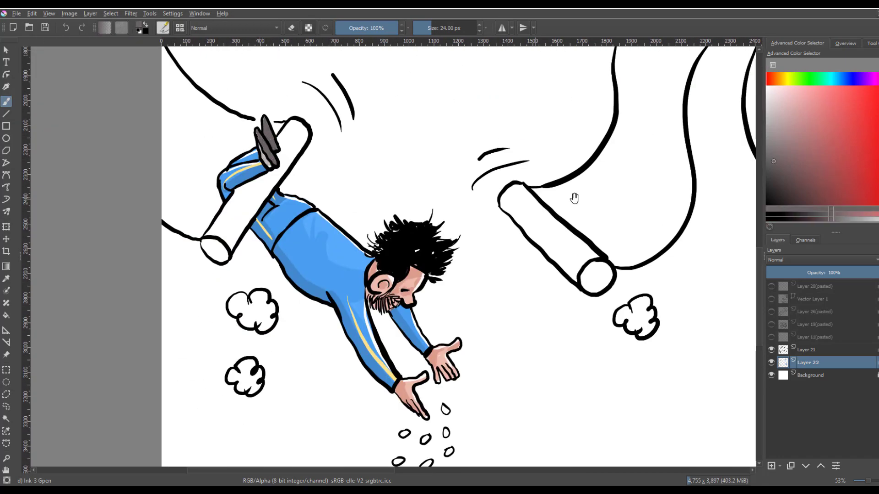
drag(575, 199, 127, 316)
drag(424, 336, 323, 331)
drag(458, 157, 609, 328)
key(ctrl+minus)
key(ctrl+minus)
key(ctrl+minus)
key(ctrl+s)
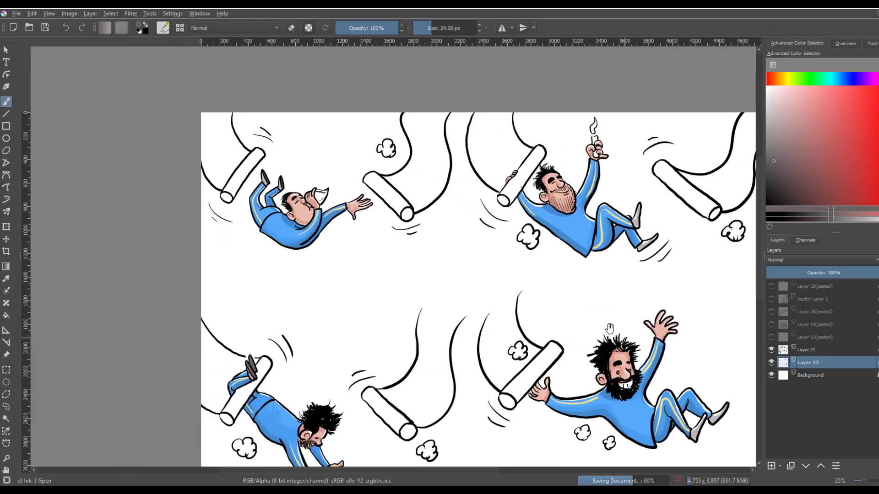
- Colour the cone at the first acrobat's mouth pale cream and shade it with a darker greyish yellow
scroll(361, 190, up, 4)
click(778, 79)
click(787, 94)
click(771, 79)
click(784, 79)
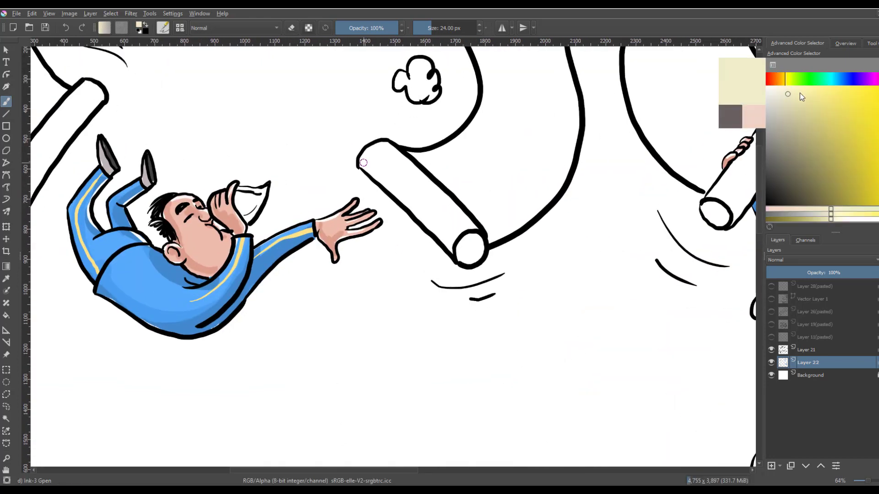
click(788, 101)
drag(236, 194, 251, 194)
click(782, 127)
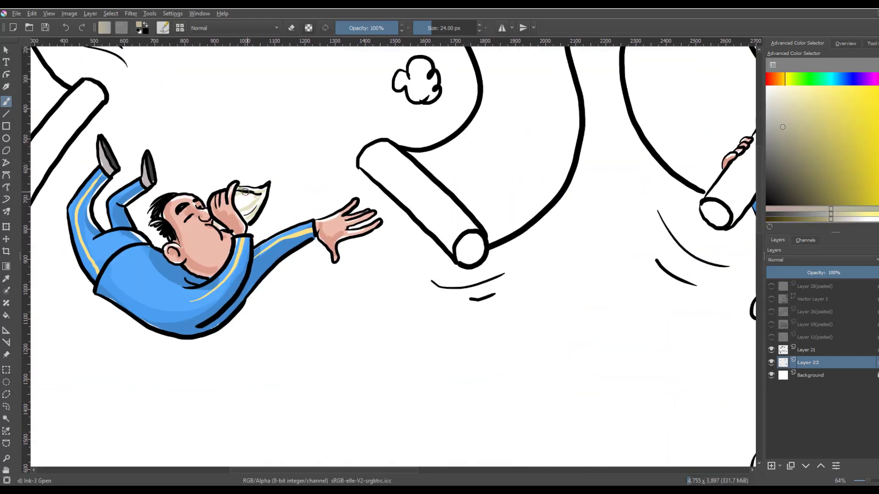
- Colour the lighter in the second acrobat's raised hand pale blue
mouse_move(490, 350)
mouse_down()
mouse_move(445, 386)
mouse_move(179, 492)
mouse_up()
click(837, 78)
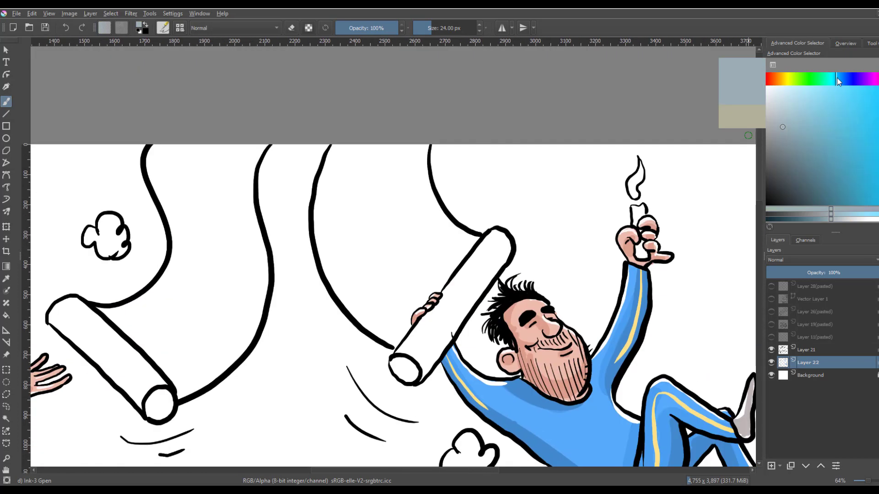
click(793, 91)
mouse_move(633, 209)
mouse_down()
mouse_move(636, 223)
mouse_move(643, 206)
mouse_up()
- Colour the lighter's flame yellow-orange and add red shading to it
click(780, 79)
click(845, 88)
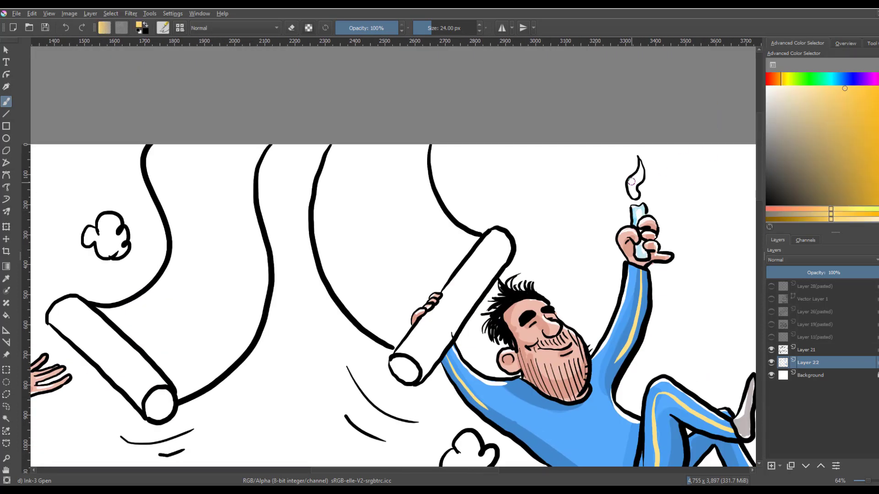
click(767, 78)
click(857, 87)
drag(640, 161, 631, 192)
- Select the round ends of the trapeze bars with Contiguous Selection and fill them with medium blue-grey
key(ctrl+minus)
key(ctrl+minus)
key(ctrl+minus)
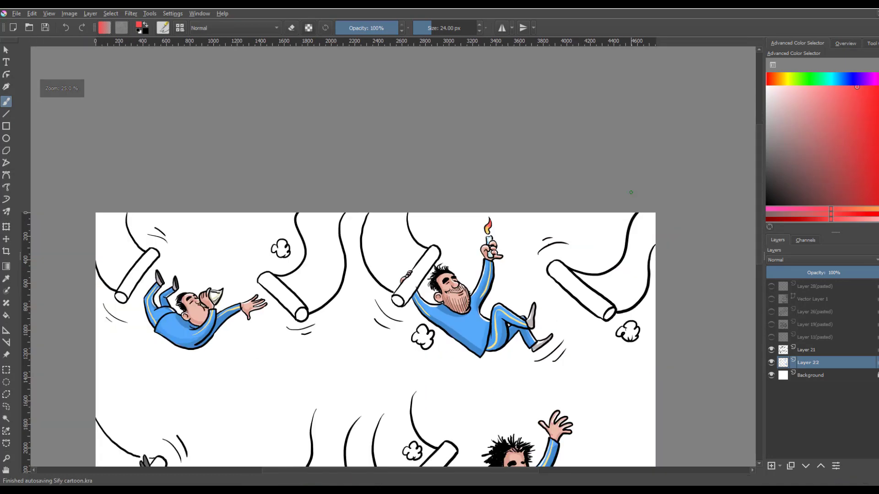
click(6, 419)
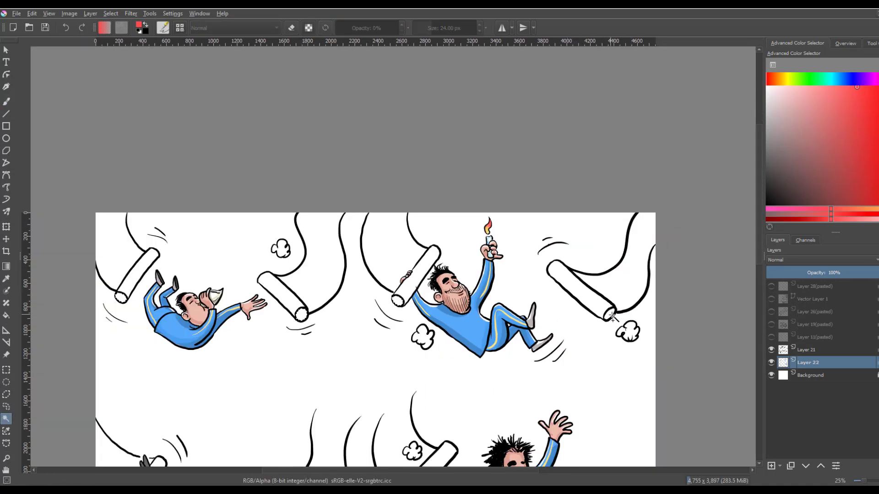
drag(610, 313, 621, 149)
shift+click(412, 336)
shift+click(313, 366)
shift+click(133, 353)
click(772, 79)
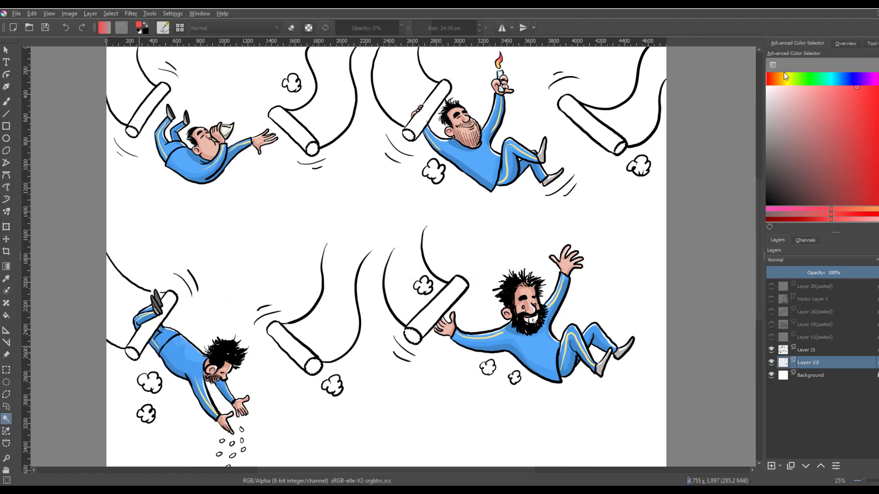
click(769, 109)
click(841, 79)
click(775, 130)
key(shift+BackSpace)
- Select the shafts of all the trapeze bars and fill them with light blue-grey
click(149, 107)
shift+click(293, 130)
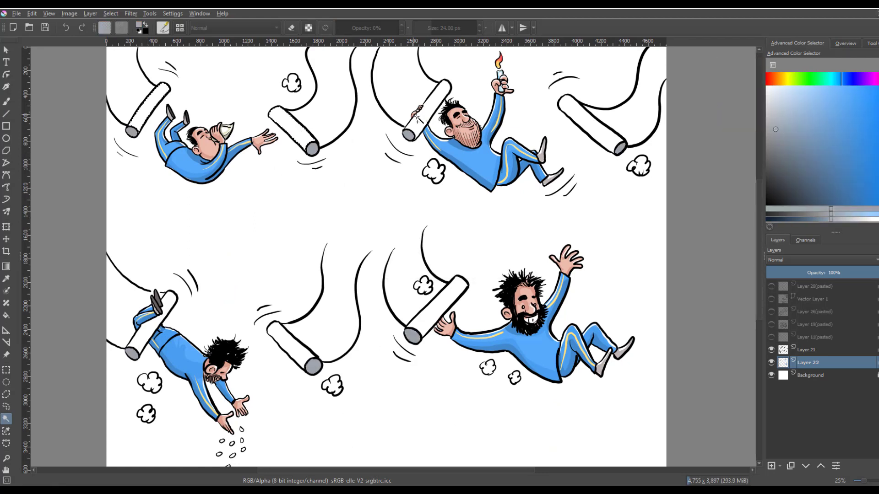
shift+click(428, 109)
click(778, 96)
key(shift+BackSpace)
- Shade the edges of the trapeze bars with darker blue-grey brush strokes and clear the selection
key(b)
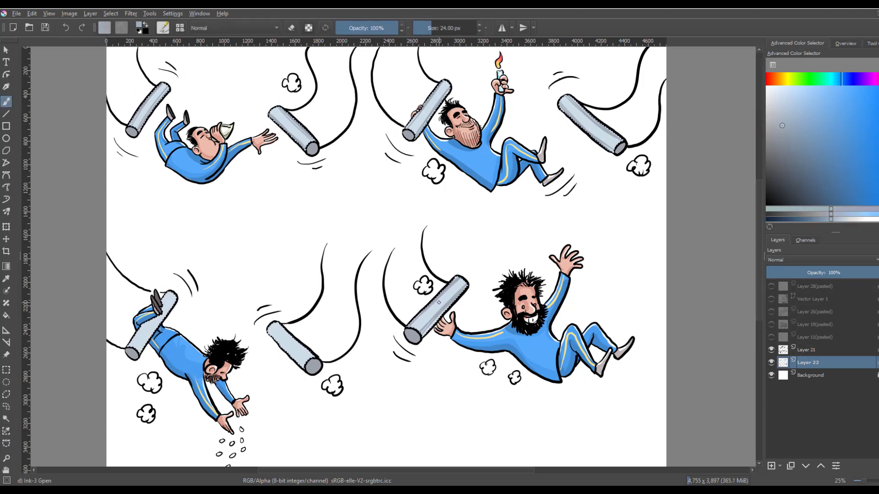
drag(273, 330, 306, 367)
drag(149, 326, 132, 346)
mouse_move(168, 296)
mouse_down()
mouse_move(133, 347)
mouse_move(160, 317)
mouse_up()
key(k)
key(k)
click(6, 370)
click(48, 377)
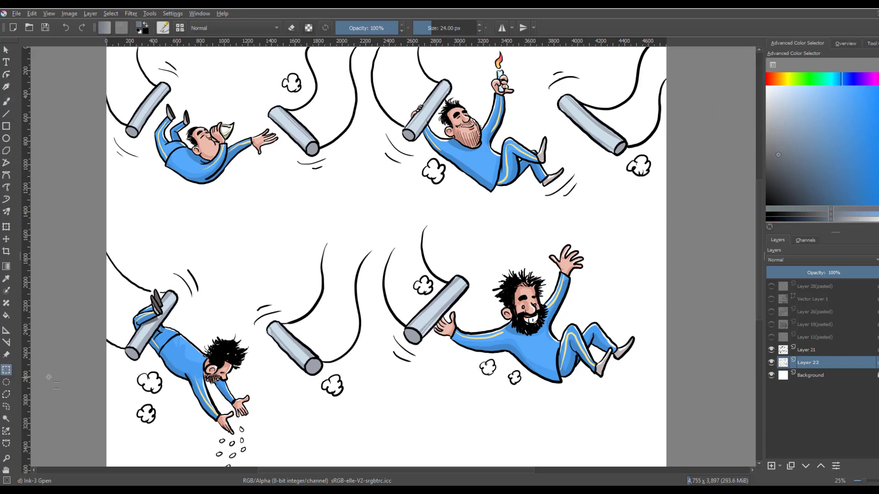
click(775, 78)
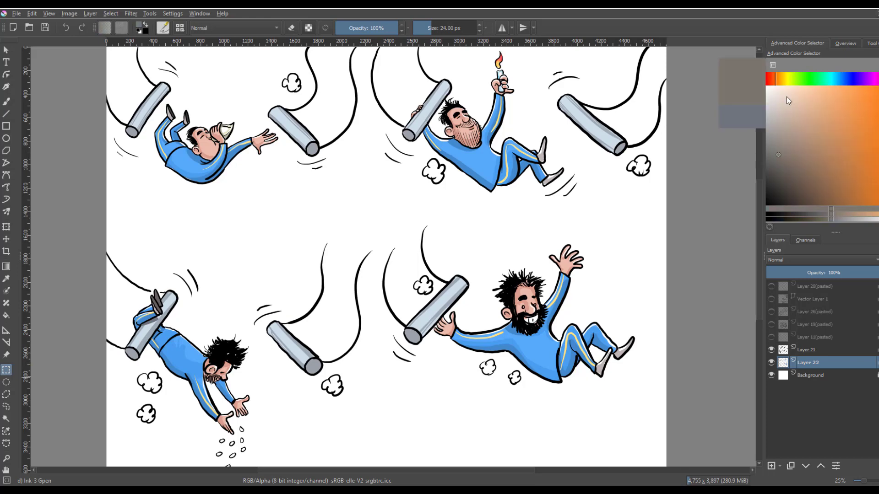
click(783, 94)
click(6, 114)
- Colour the third acrobat's beard dark grey with the brush
key(b)
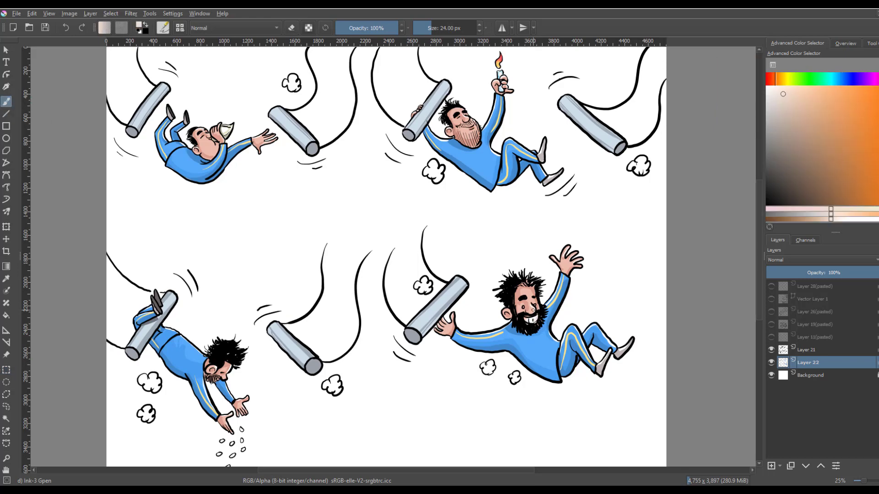
ctrl+click(215, 371)
drag(227, 356, 231, 315)
mouse_move(200, 354)
mouse_down()
mouse_move(189, 360)
mouse_move(202, 377)
mouse_up()
- Select the white area around the artwork, grow the selection by 2 px and add a new layer above the background
key(ctrl+minus)
key(ctrl+minus)
key(ctrl+minus)
key(ctrl+minus)
key(ctrl+minus)
key(ctrl+minus)
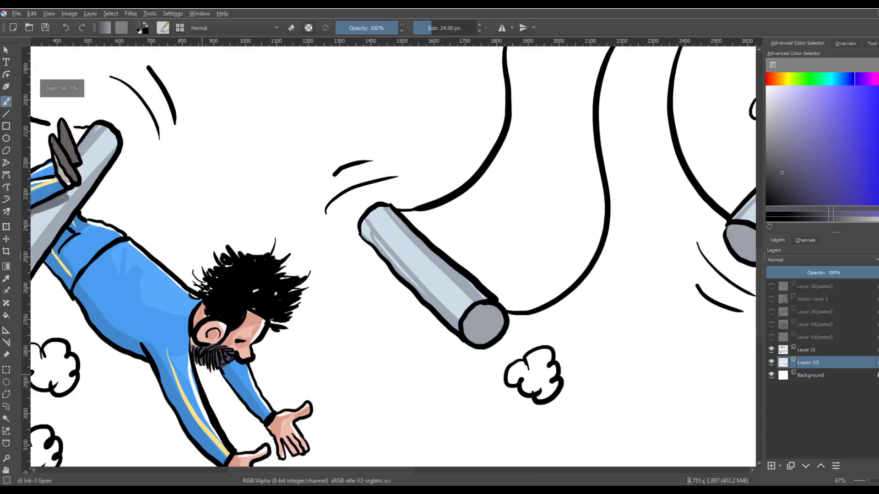
drag(392, 157, 393, 147)
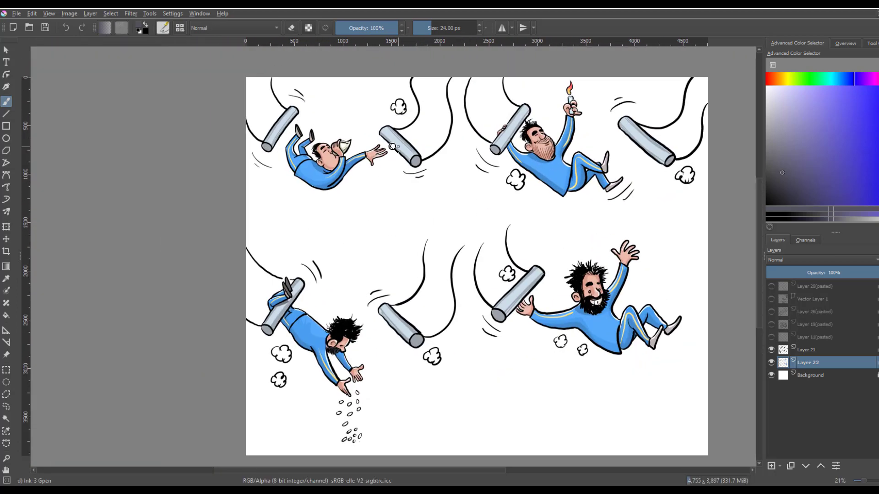
click(6, 419)
click(394, 139)
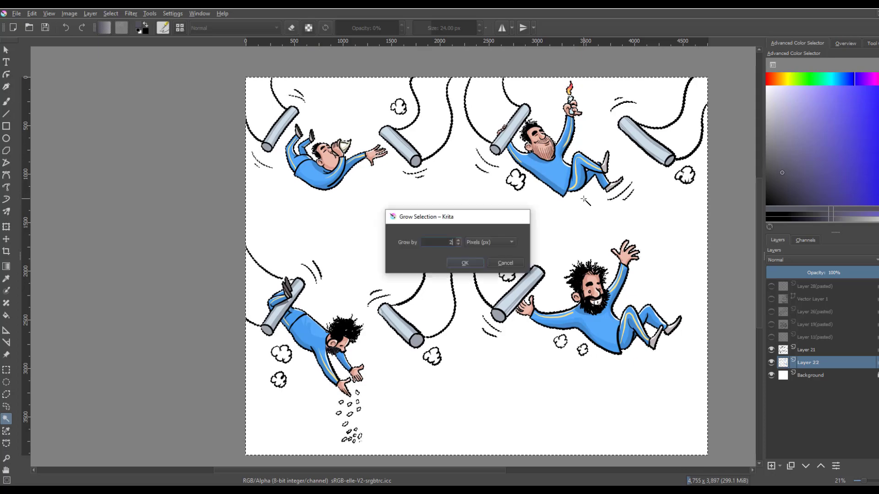
click(810, 375)
click(771, 466)
- Paint a rounded light blue backdrop behind each of the four scenes with a 201 px brush and clear the selection
click(837, 80)
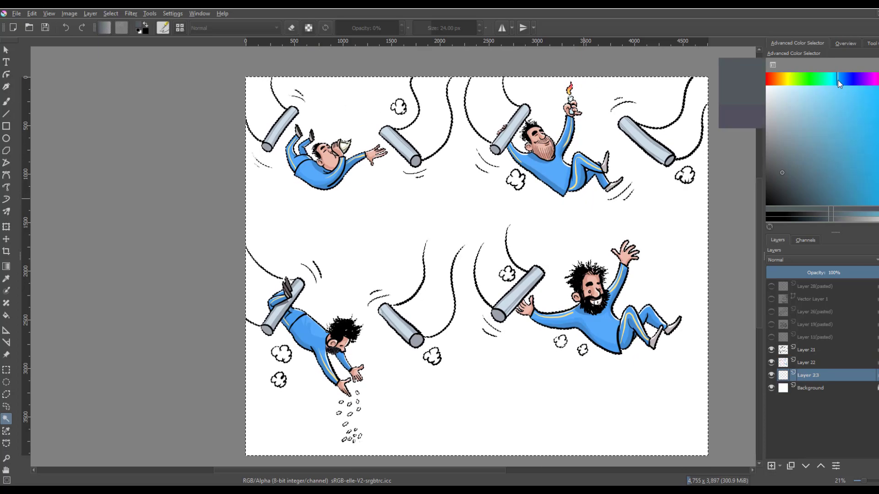
click(824, 89)
click(7, 101)
key(bracketright)
key(bracketright)
key(bracketright)
key(bracketright)
key(bracketright)
key(bracketright)
key(bracketright)
key(bracketright)
key(bracketright)
key(bracketright)
key(bracketright)
key(bracketright)
key(bracketright)
key(bracketright)
key(bracketright)
key(bracketright)
key(bracketright)
key(bracketright)
key(bracketright)
key(bracketright)
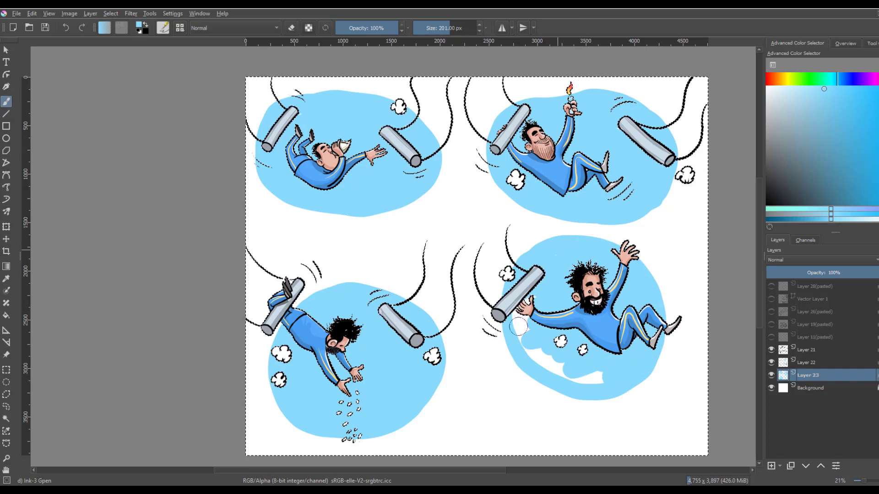
click(6, 369)
click(64, 378)
- Colour the lower falling pieces beneath the third acrobat's hands bright red on Layer 22 with a smaller brush
click(6, 101)
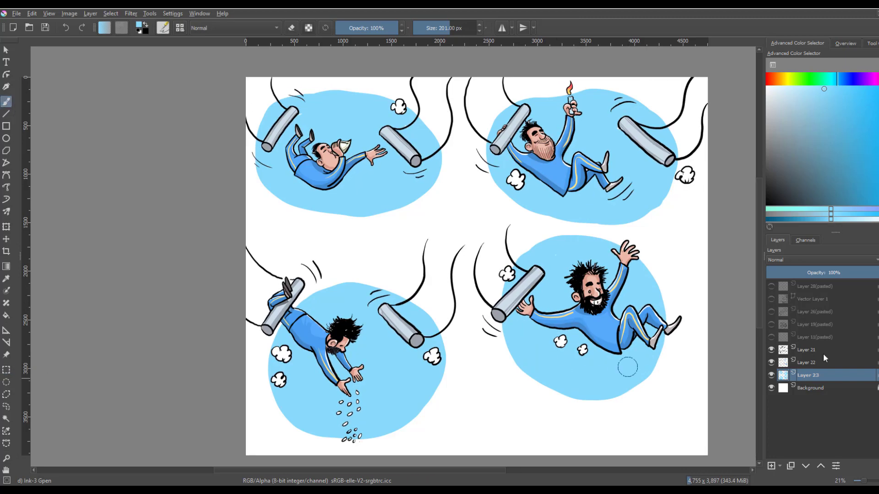
click(825, 361)
click(877, 87)
drag(364, 439, 360, 355)
key(bracketleft)
key(bracketleft)
key(bracketleft)
key(bracketleft)
key(bracketleft)
key(bracketleft)
key(bracketleft)
key(bracketleft)
key(bracketleft)
key(bracketleft)
key(bracketleft)
key(bracketleft)
key(bracketleft)
key(bracketleft)
key(bracketleft)
key(bracketleft)
key(bracketleft)
key(bracketleft)
key(bracketleft)
key(bracketleft)
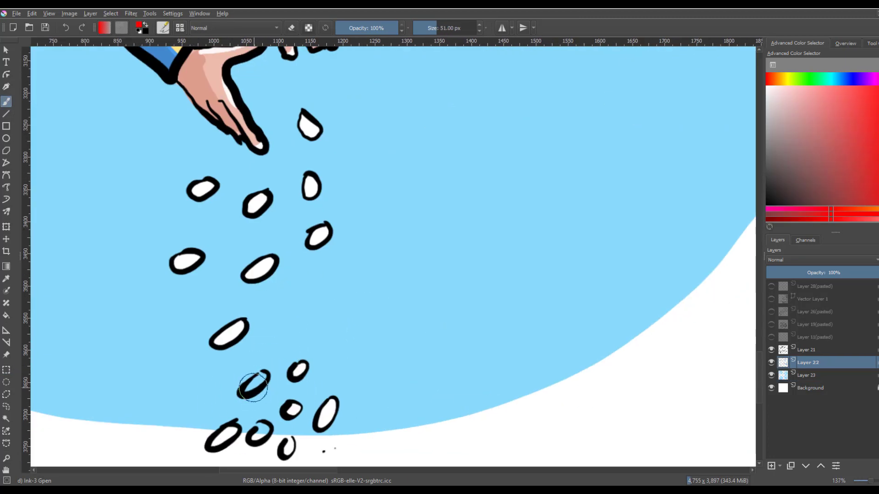
drag(250, 389, 263, 376)
drag(296, 373, 302, 366)
drag(291, 413, 297, 408)
drag(333, 400, 322, 427)
drag(266, 427, 254, 437)
drag(290, 442, 285, 453)
drag(233, 430, 215, 441)
drag(240, 325, 218, 340)
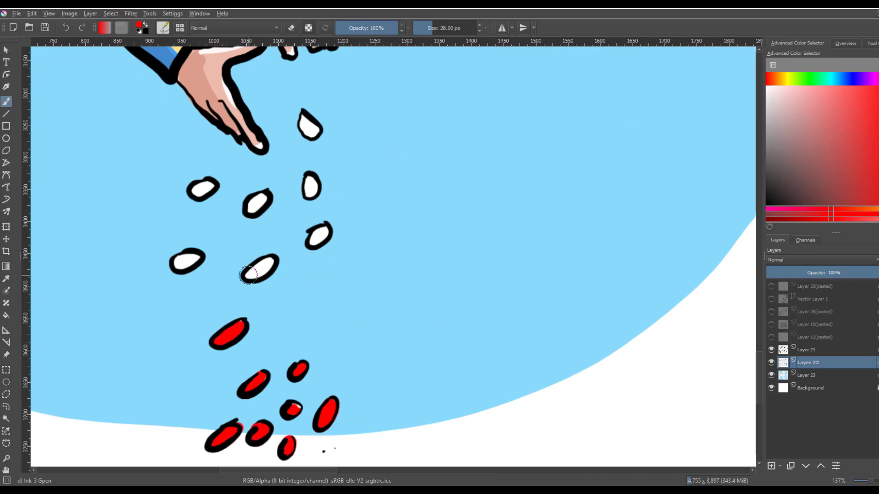
- Colour the remaining upper falling pieces red with the 28 px brush
drag(270, 261, 247, 277)
drag(266, 195, 251, 210)
drag(311, 178, 310, 195)
drag(313, 242, 320, 230)
drag(212, 185, 195, 192)
drag(177, 266, 198, 257)
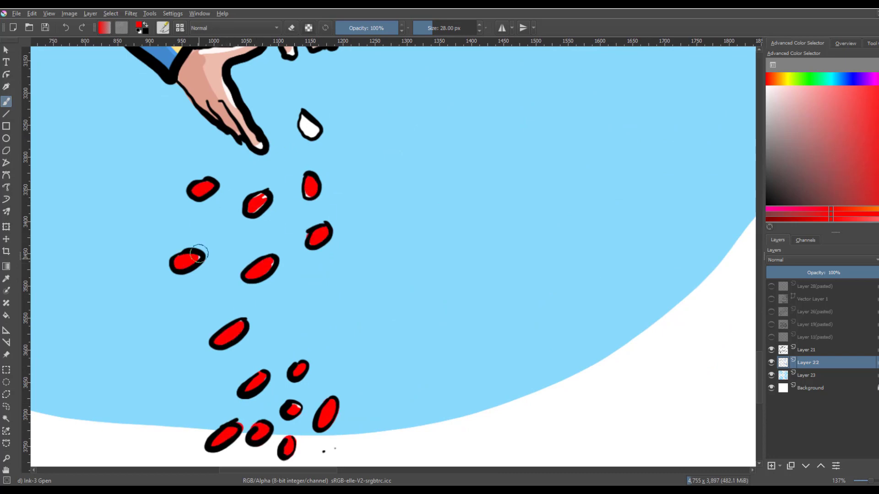
mouse_move(315, 133)
mouse_down()
mouse_move(304, 119)
mouse_move(371, 221)
mouse_up()
- Draw black motion lines around the falling red pieces on Layer 21
click(808, 350)
key(d)
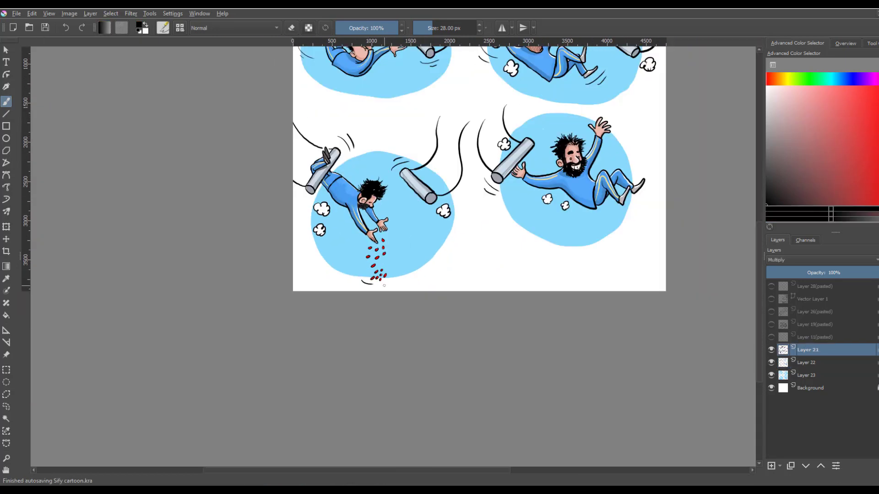
drag(438, 229, 479, 363)
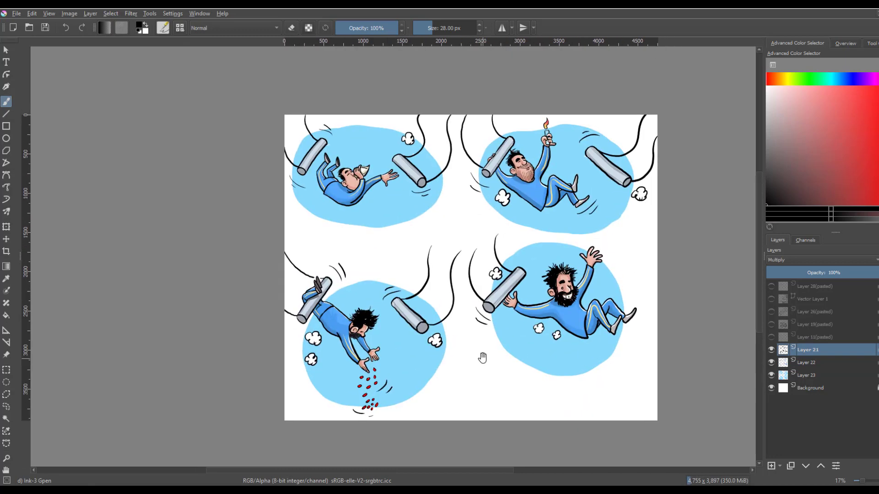
- Draw black music notes above the first acrobat with a 59 px brush
key(])
key(])
key(])
key(])
key(])
key(])
key(])
key(])
key(])
key(])
- Merge Layers 21, 22 and 23 into one layer and move the fourth scene slightly up and to the left
shift+click(815, 374)
key(ctrl+e)
click(6, 406)
mouse_move(604, 242)
mouse_down()
mouse_move(463, 277)
mouse_move(609, 246)
mouse_up()
key(ctrl+t)
drag(601, 343, 595, 336)
key(Return)
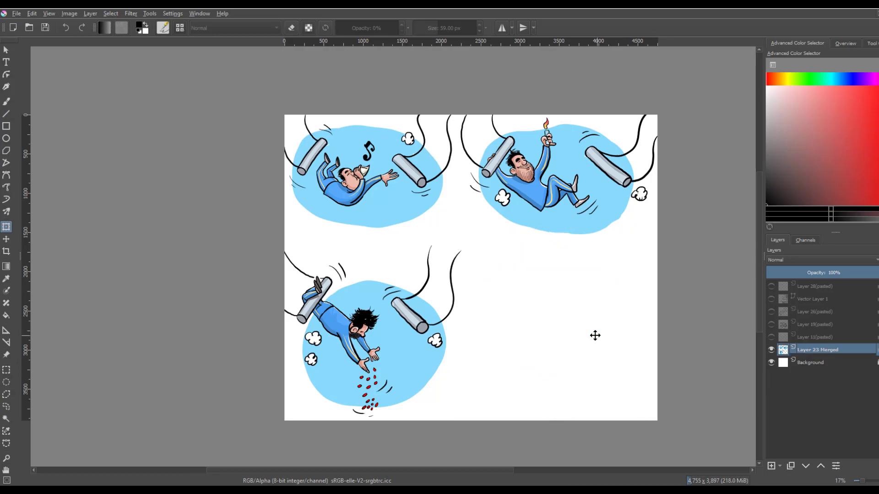
- Sketch the outline of a new cartoon head in red with a 40 px brush on new Layer 25, near the page's lower right corner
key(Return)
key(ctrl+shift+a)
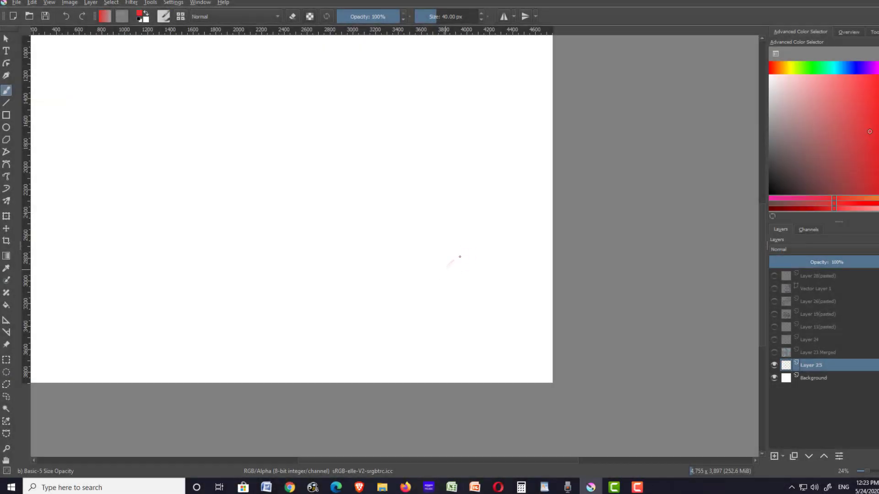
drag(460, 257, 492, 280)
drag(423, 277, 457, 318)
drag(490, 282, 467, 315)
- Sketch the neck, the long draped scarf, the torso and the shoulders in red below the head
drag(424, 294, 402, 351)
drag(423, 307, 405, 373)
drag(481, 295, 431, 381)
drag(487, 297, 455, 383)
mouse_move(418, 301)
mouse_down()
mouse_move(403, 314)
mouse_move(396, 338)
mouse_up()
mouse_move(486, 307)
mouse_down()
mouse_move(501, 332)
mouse_move(500, 380)
mouse_up()
drag(483, 334, 476, 354)
drag(432, 327, 413, 382)
drag(399, 323, 392, 380)
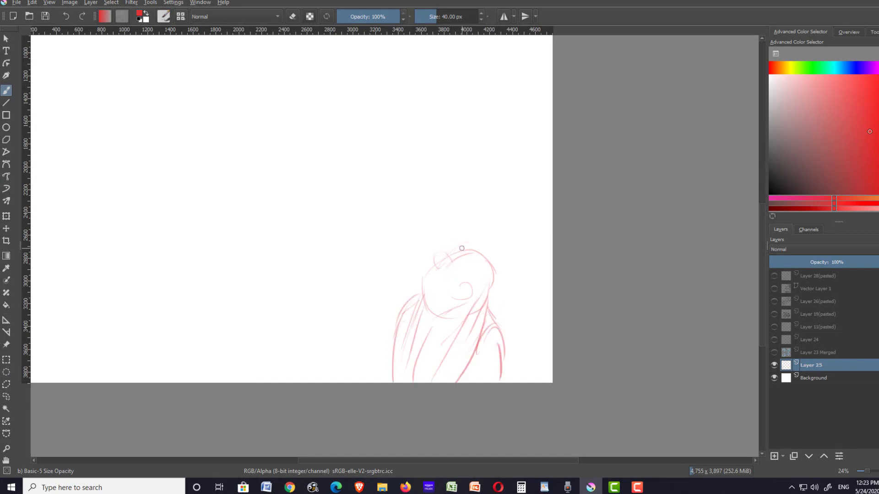
- Sketch the upturned face, the ear and the wavy hair at the back of the head in red
mouse_move(461, 248)
mouse_down()
mouse_move(455, 268)
mouse_move(461, 246)
mouse_move(426, 259)
mouse_move(436, 262)
mouse_move(426, 265)
mouse_move(431, 283)
mouse_move(435, 272)
mouse_move(418, 282)
mouse_move(423, 274)
mouse_move(421, 305)
mouse_move(461, 293)
mouse_up()
drag(480, 278, 478, 263)
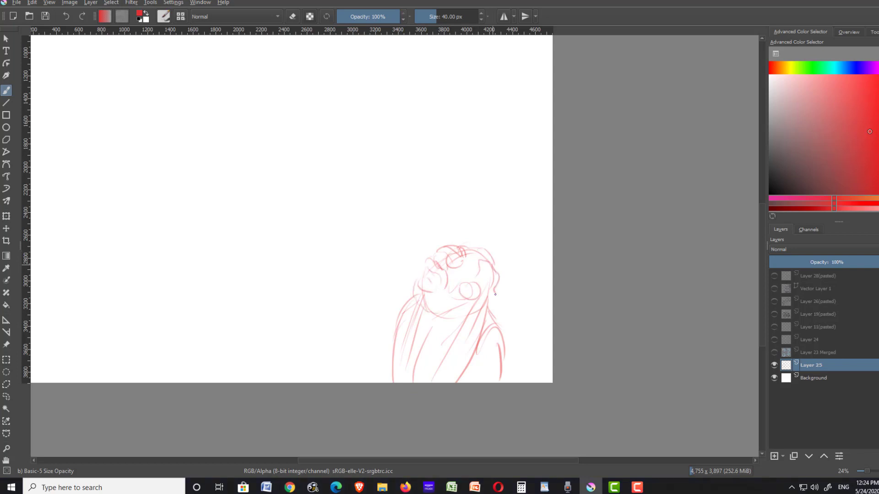
drag(495, 295, 493, 307)
drag(457, 289, 464, 305)
- Ink the nose, lips and front of the face in black on a new layer with the Ink-3 Gpen brush at 38 px
click(774, 456)
click(181, 17)
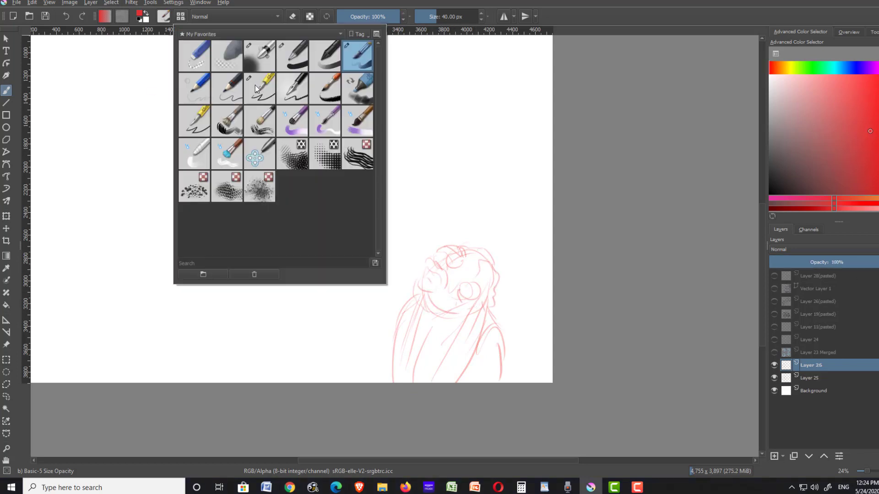
click(260, 88)
click(138, 20)
drag(514, 283, 540, 247)
key(bracketleft)
key(bracketleft)
key(bracketleft)
key(bracketleft)
key(bracketleft)
key(bracketleft)
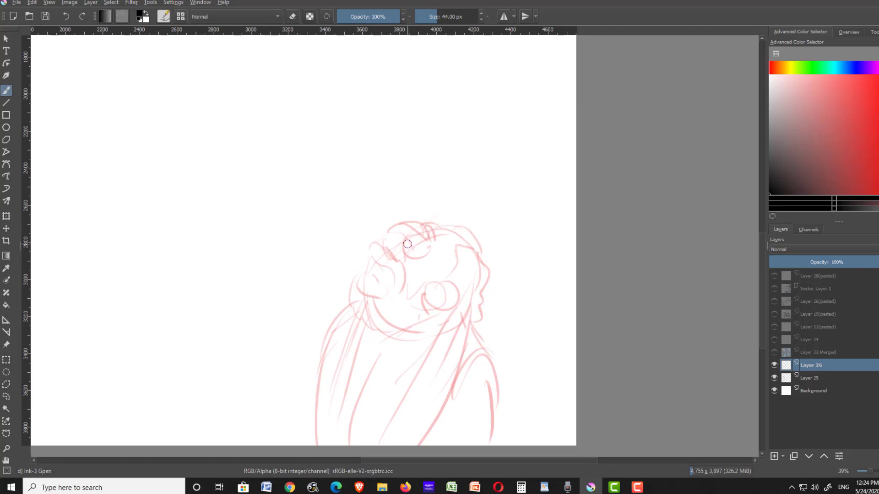
drag(406, 245, 366, 254)
mouse_move(369, 251)
mouse_down()
mouse_move(383, 287)
mouse_move(368, 275)
mouse_up()
drag(371, 253, 363, 271)
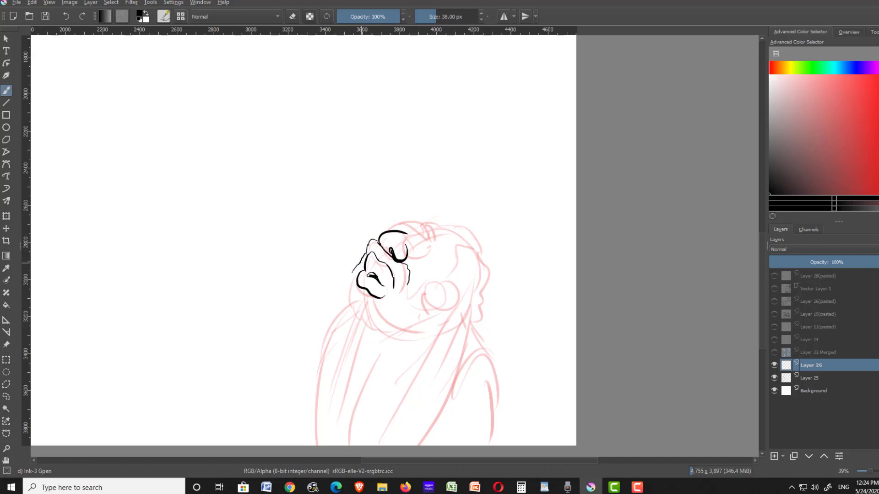
- Ink the eyes, forehead, hairline, ear, beard outline and back hair in black over the head sketch
mouse_move(390, 230)
mouse_down()
mouse_move(435, 245)
mouse_move(409, 246)
mouse_move(429, 253)
mouse_move(436, 242)
mouse_move(427, 220)
mouse_move(423, 259)
mouse_move(462, 238)
mouse_move(482, 252)
mouse_up()
drag(471, 249, 429, 275)
drag(411, 280, 432, 314)
drag(365, 315, 426, 324)
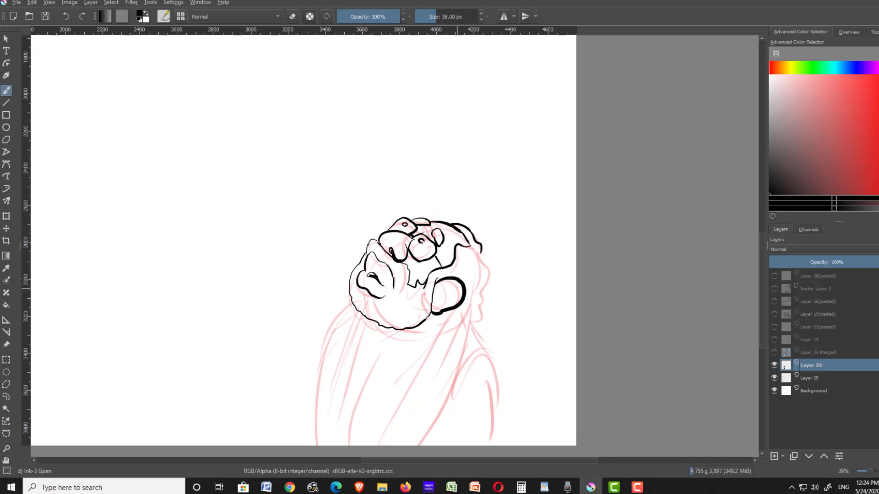
drag(450, 287, 441, 299)
mouse_move(478, 249)
mouse_down()
mouse_move(488, 257)
mouse_move(484, 286)
mouse_move(476, 307)
mouse_move(459, 317)
mouse_up()
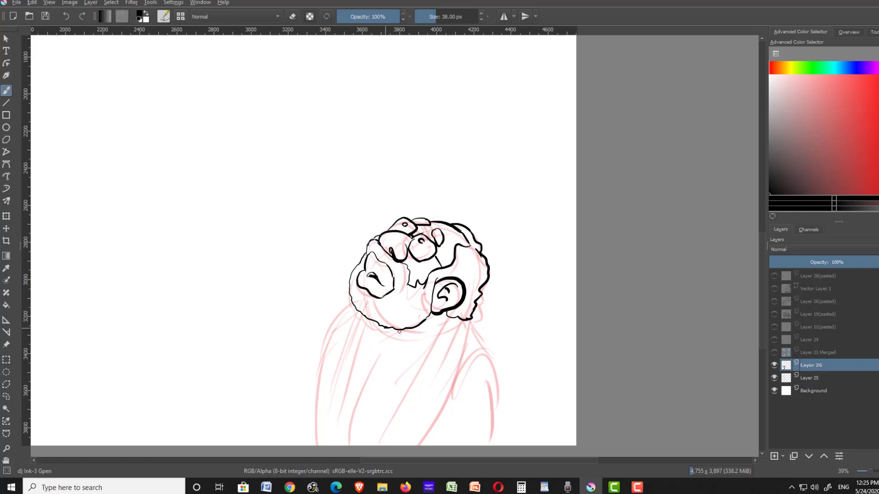
- Ink the neck, both hanging scarf ends, the vest collar, the shoulders and the sleeve in black
mouse_move(386, 328)
mouse_down()
mouse_move(445, 324)
mouse_move(467, 264)
mouse_up()
mouse_move(459, 243)
mouse_down()
mouse_move(389, 369)
mouse_move(454, 282)
mouse_up()
drag(488, 233, 406, 429)
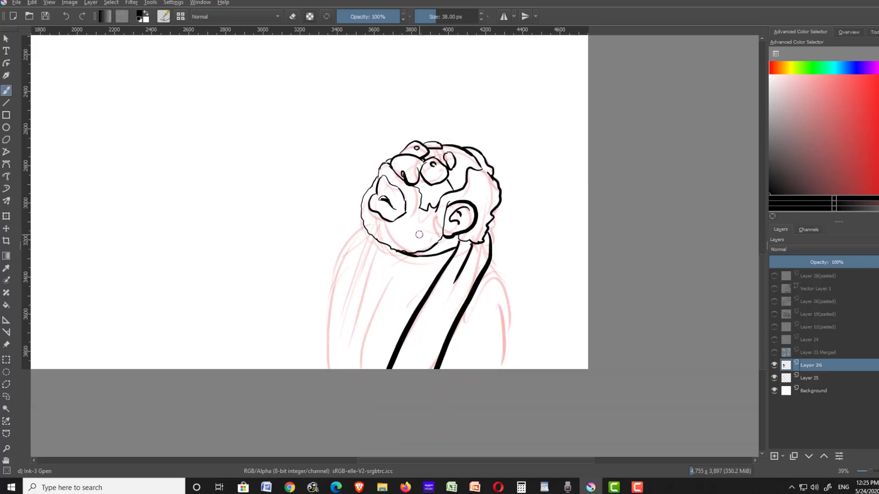
drag(385, 246, 346, 370)
drag(373, 243, 321, 370)
drag(393, 256, 430, 269)
drag(404, 268, 367, 351)
drag(365, 234, 330, 306)
mouse_move(490, 254)
mouse_down()
mouse_move(506, 275)
mouse_move(470, 366)
mouse_up()
drag(512, 286, 516, 368)
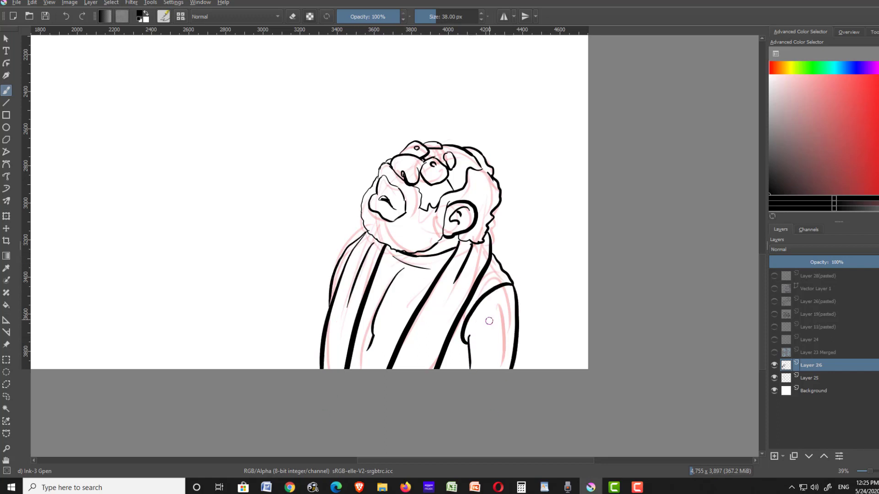
- Replace the red sketch layer with an empty colour layer below the line art and set the line art's blending mode
key(Page_Down)
key(shift+Delete)
click(774, 456)
click(810, 365)
click(842, 249)
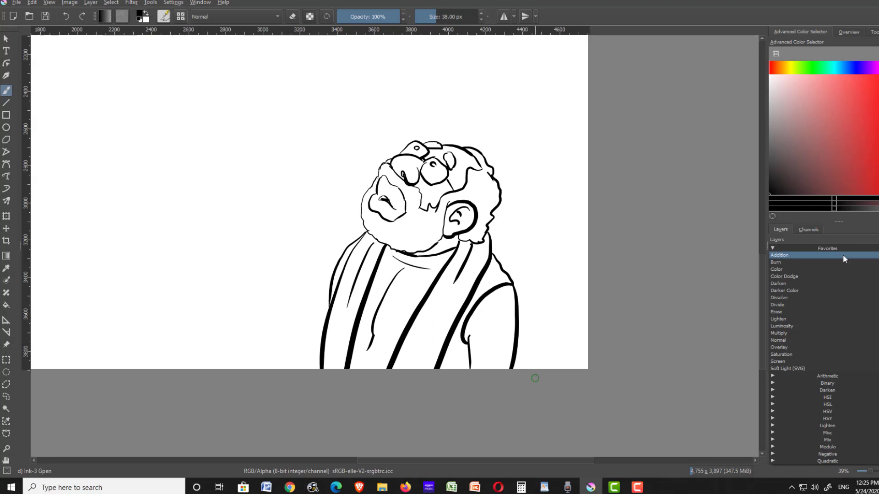
click(789, 338)
click(817, 377)
- Colour the face, ear and neck light skin pink on Layer 27 with a 59 px brush
click(773, 67)
click(807, 77)
click(799, 77)
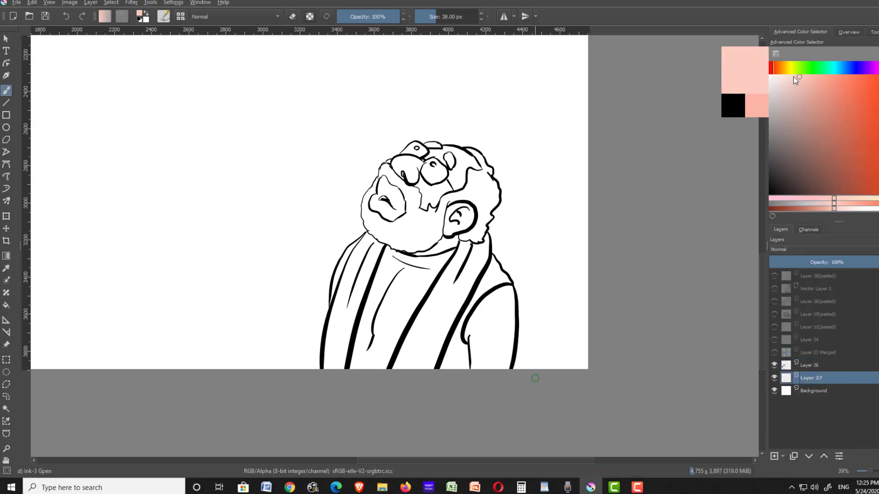
key(bracketright)
key(bracketright)
key(bracketright)
key(bracketright)
key(bracketright)
key(bracketright)
key(bracketright)
mouse_move(398, 163)
mouse_down()
mouse_move(411, 162)
mouse_move(402, 176)
mouse_move(425, 204)
mouse_move(443, 183)
mouse_move(439, 153)
mouse_move(471, 170)
mouse_move(459, 226)
mouse_move(437, 247)
mouse_up()
- Shade the forehead, nose, ear and neck with progressively darker skin pinks
click(810, 89)
mouse_move(457, 152)
mouse_down()
mouse_move(469, 166)
mouse_move(454, 171)
mouse_move(438, 156)
mouse_move(421, 166)
mouse_up()
drag(395, 164, 405, 173)
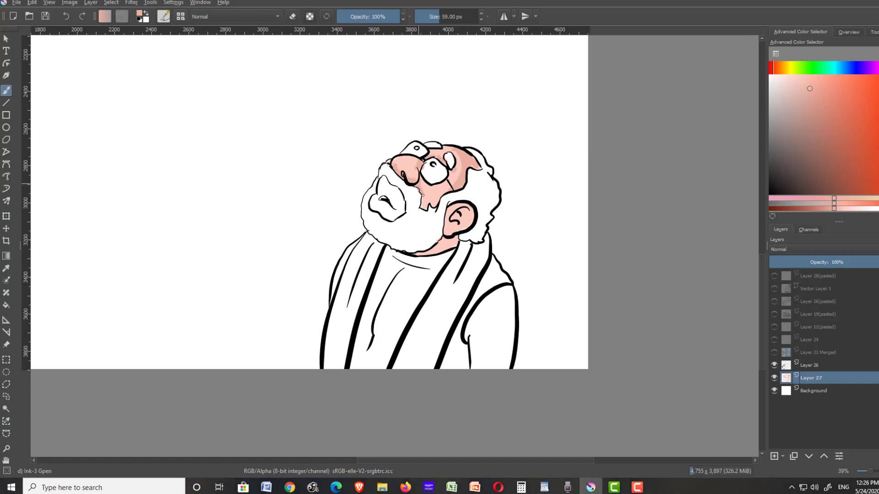
drag(457, 212, 461, 217)
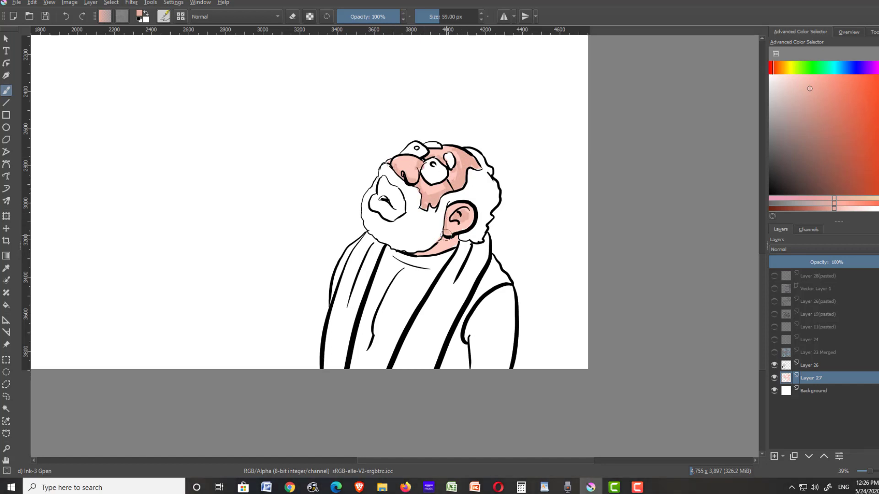
click(815, 104)
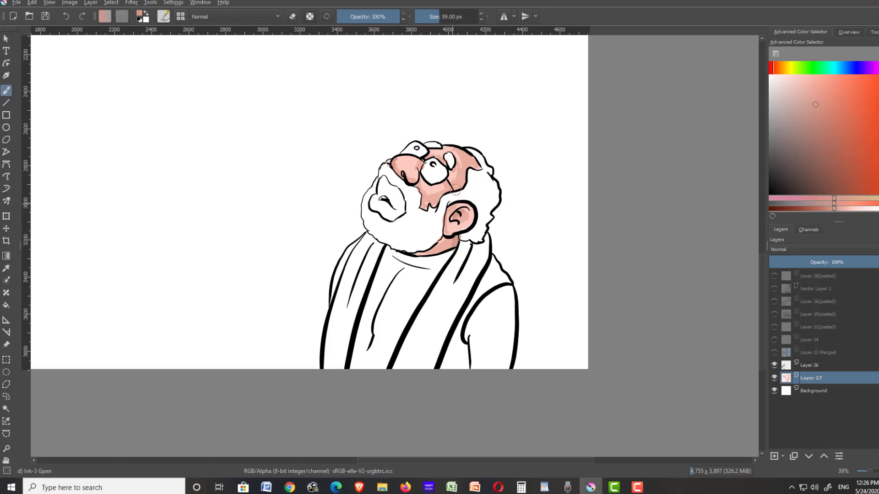
drag(468, 158, 477, 169)
- Paint light grey and slightly darker grey strands through the beard and hair with a 20 px brush
click(781, 67)
click(771, 92)
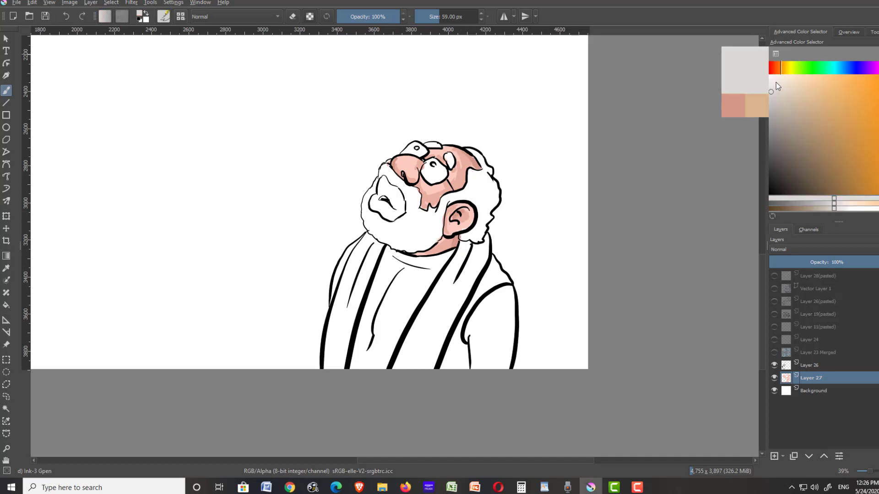
drag(384, 170, 392, 181)
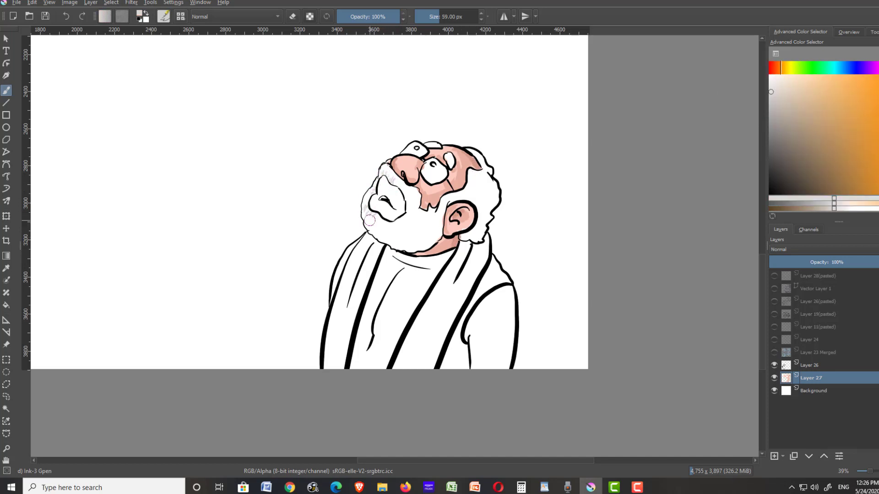
drag(369, 221, 377, 215)
key(bracketleft)
key(bracketleft)
key(bracketleft)
key(bracketleft)
key(bracketleft)
key(bracketleft)
key(bracketleft)
key(bracketleft)
key(bracketleft)
key(bracketleft)
key(bracketleft)
key(bracketleft)
key(bracketleft)
key(bracketleft)
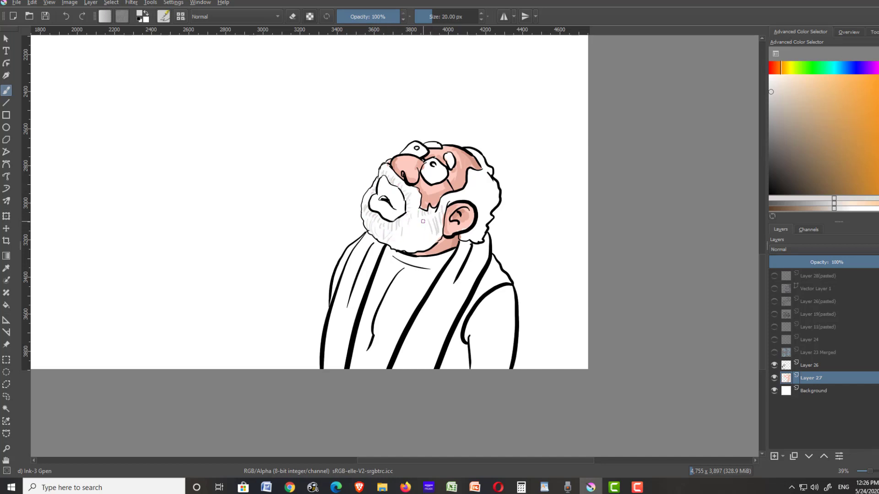
drag(410, 240, 402, 249)
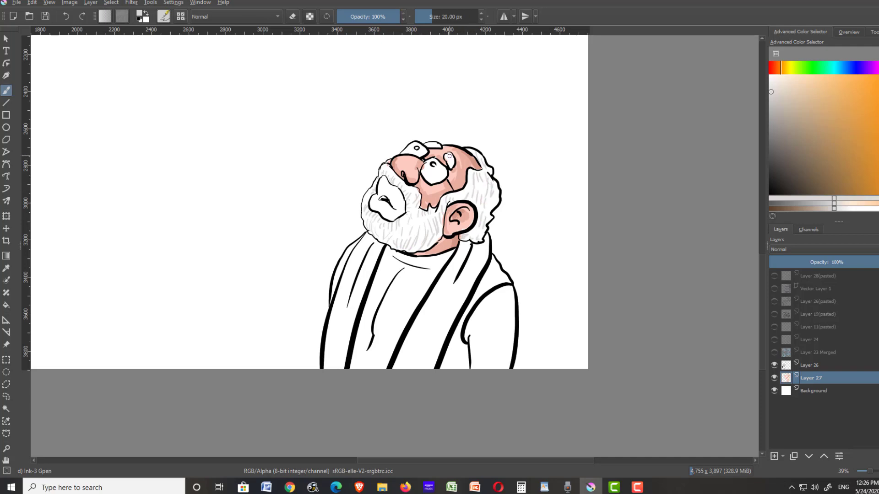
click(777, 114)
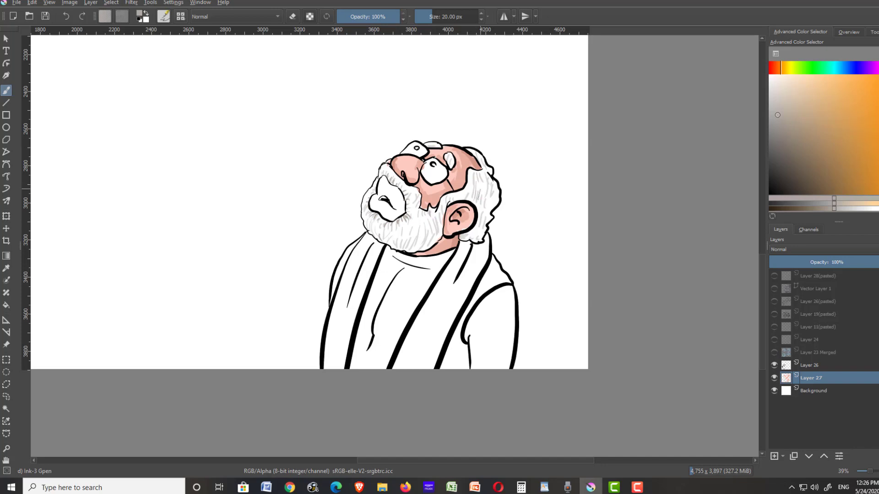
drag(480, 196, 478, 205)
- Shade both eyeballs with pale blue-grey and a darker blue-grey
click(845, 67)
click(783, 89)
drag(415, 144, 408, 150)
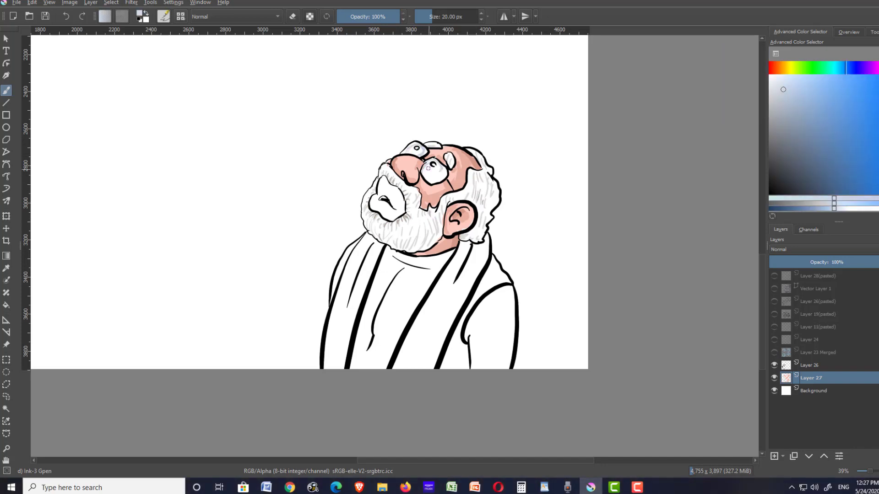
click(786, 124)
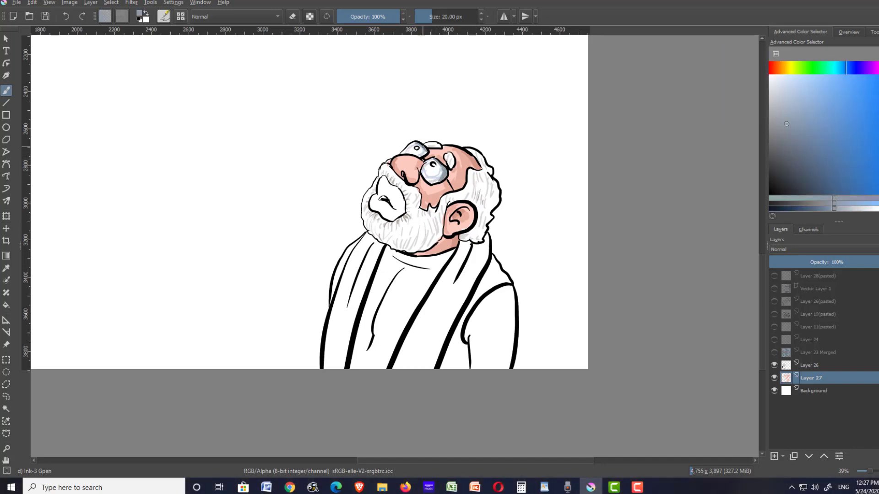
- Fill the lips with light pink using a 30 px brush
click(770, 68)
click(800, 79)
key(bracketright)
key(bracketright)
key(bracketright)
key(bracketright)
key(bracketright)
mouse_move(381, 192)
mouse_down()
mouse_move(381, 181)
mouse_move(375, 199)
mouse_move(388, 215)
mouse_up()
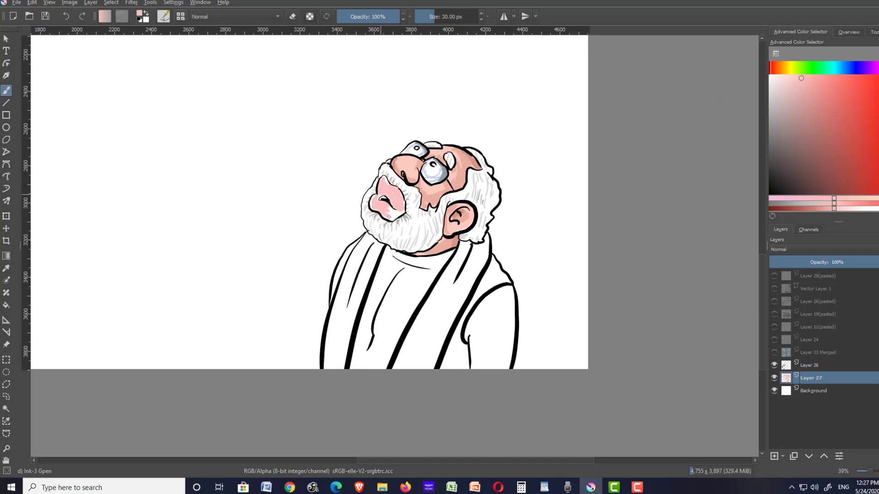
- Shade the lips with darker pinks and a muted reddish brown, and add pale pink highlights
click(805, 93)
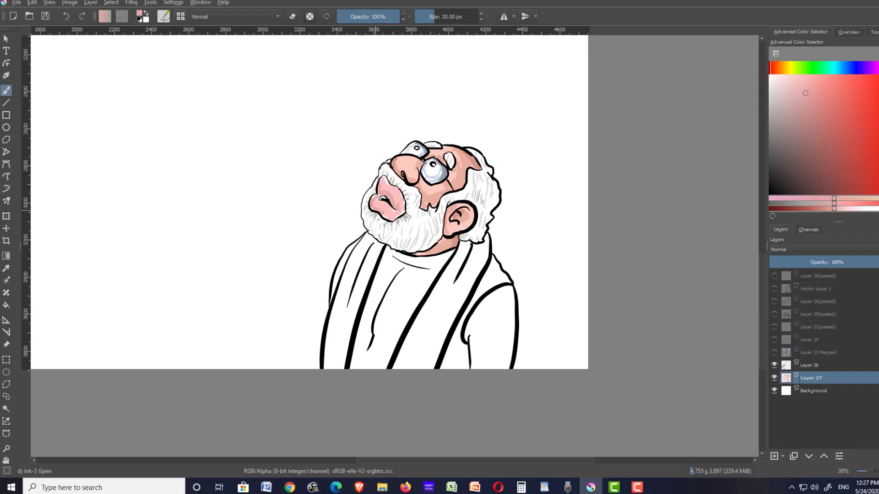
click(819, 117)
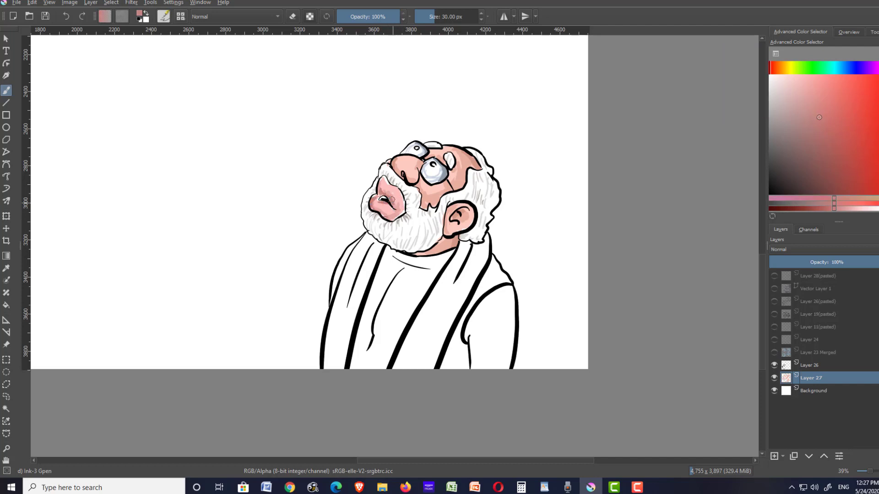
click(784, 79)
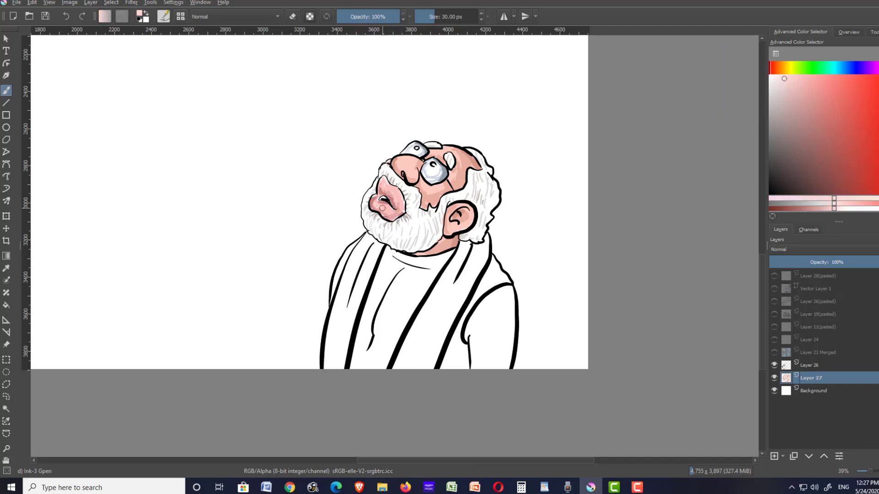
click(803, 141)
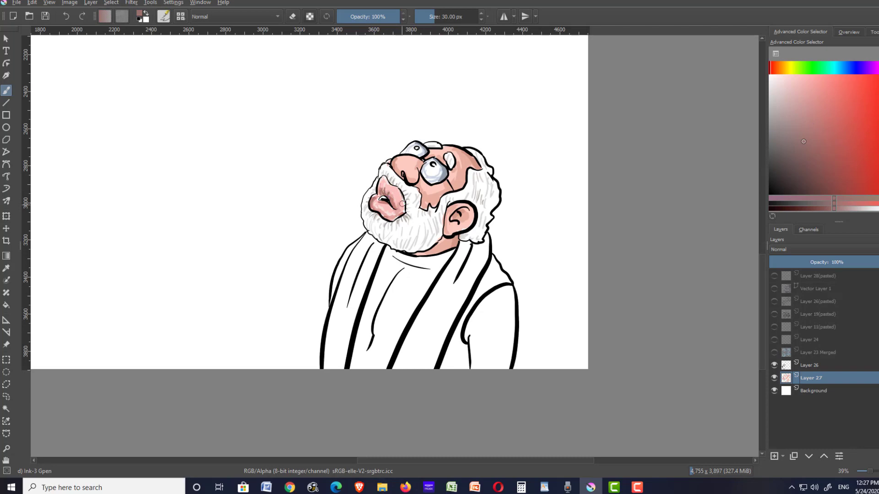
- Fill both hanging ends of the scarf with bright orange-red using a 44 px brush
click(772, 68)
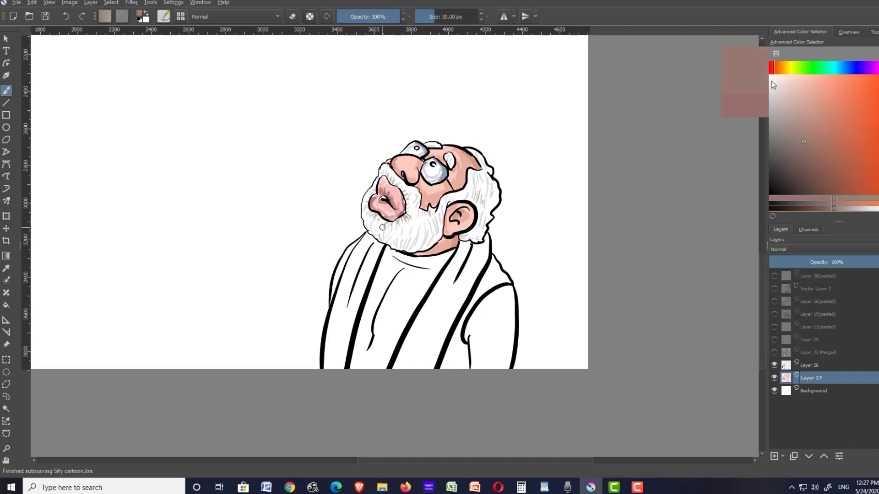
click(877, 86)
key(bracketright)
key(bracketright)
key(bracketright)
key(bracketright)
mouse_move(464, 246)
mouse_down()
mouse_move(482, 270)
mouse_move(457, 275)
mouse_move(433, 302)
mouse_move(464, 243)
mouse_up()
drag(432, 300, 402, 365)
mouse_move(446, 311)
mouse_down()
mouse_move(412, 366)
mouse_move(428, 365)
mouse_up()
drag(366, 234, 361, 250)
mouse_move(370, 237)
mouse_down()
mouse_move(379, 245)
mouse_move(341, 306)
mouse_move(334, 366)
mouse_move(343, 368)
mouse_up()
- Shade the scarf with a duller orange and paint a green border along its outer edges
click(860, 125)
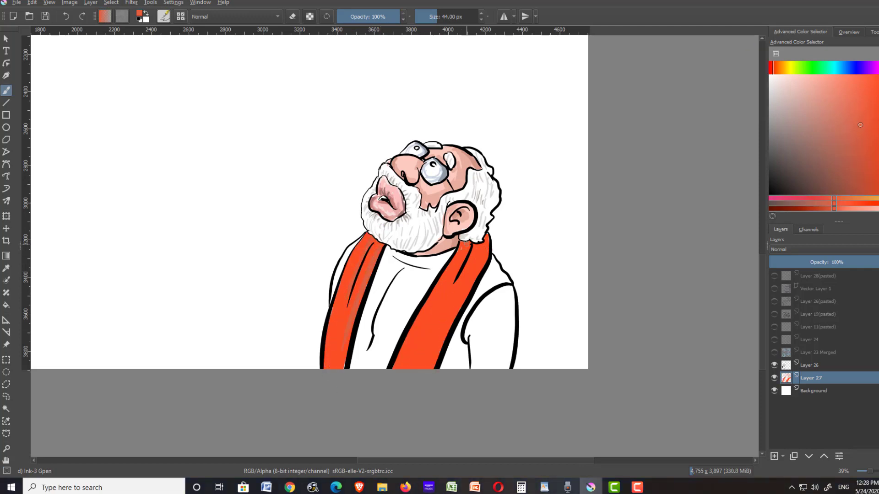
click(818, 68)
click(845, 185)
drag(487, 231, 477, 274)
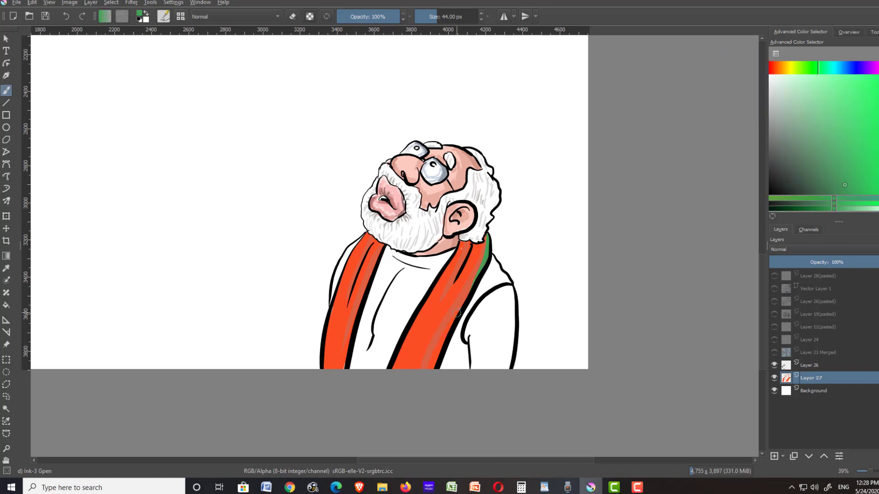
- Paint muted red folds and very pale pink highlights on the upper parts of the scarf
click(878, 67)
click(844, 149)
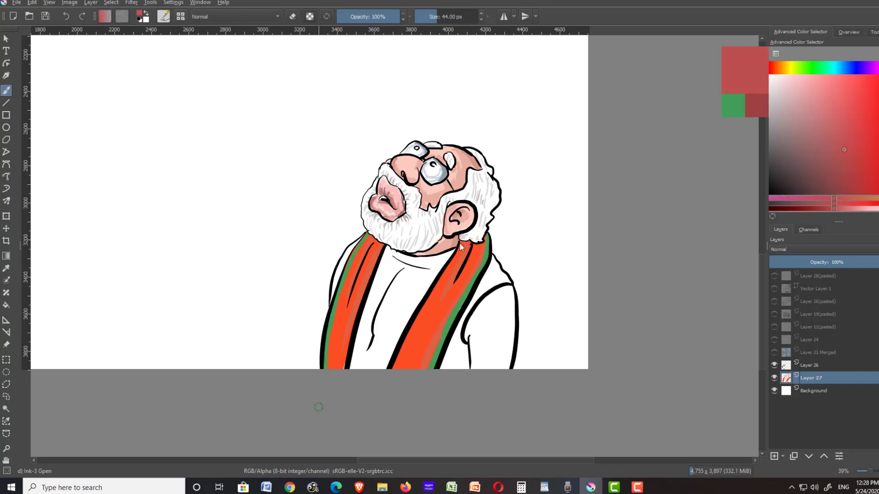
drag(469, 243, 460, 262)
drag(485, 238, 476, 271)
click(780, 78)
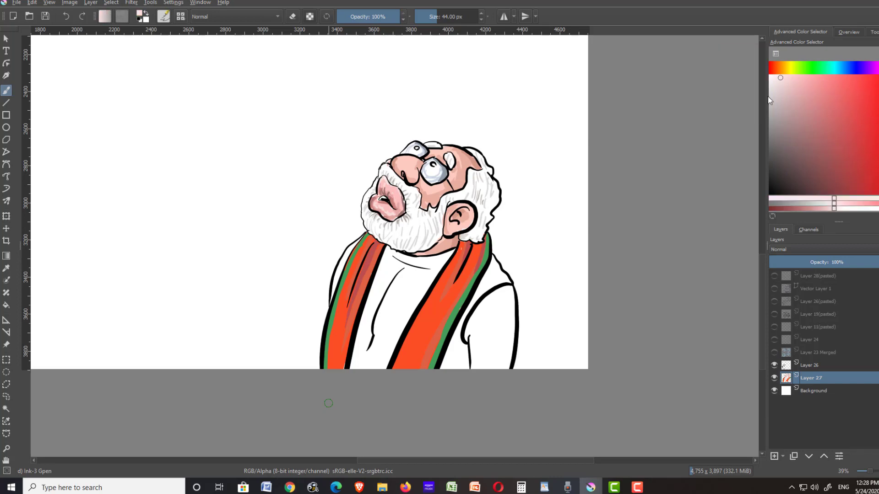
- Fill the vest with dark greyish brown between and beside the scarf ends
drag(790, 109, 796, 154)
mouse_move(387, 250)
mouse_down()
mouse_move(396, 264)
mouse_move(441, 261)
mouse_move(398, 289)
mouse_move(382, 274)
mouse_move(352, 367)
mouse_move(401, 286)
mouse_move(397, 331)
mouse_move(380, 364)
mouse_move(371, 350)
mouse_up()
mouse_move(494, 264)
mouse_down()
mouse_move(506, 280)
mouse_move(481, 293)
mouse_move(458, 348)
mouse_move(465, 359)
mouse_move(445, 364)
mouse_up()
- Shade the vest's collar, centre crease and folds with a darker brown
click(796, 178)
mouse_move(391, 250)
mouse_down()
mouse_move(429, 264)
mouse_move(449, 257)
mouse_up()
drag(397, 279, 381, 308)
drag(370, 337, 362, 368)
drag(377, 324, 396, 326)
drag(440, 271, 410, 316)
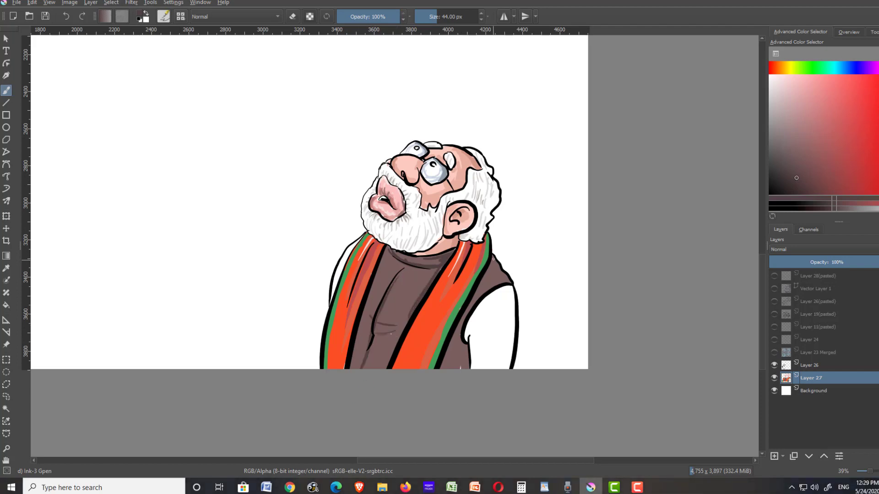
- Shade the white sleeves with light warm grey strokes and darker grey folds
click(783, 68)
click(776, 91)
drag(509, 287, 481, 353)
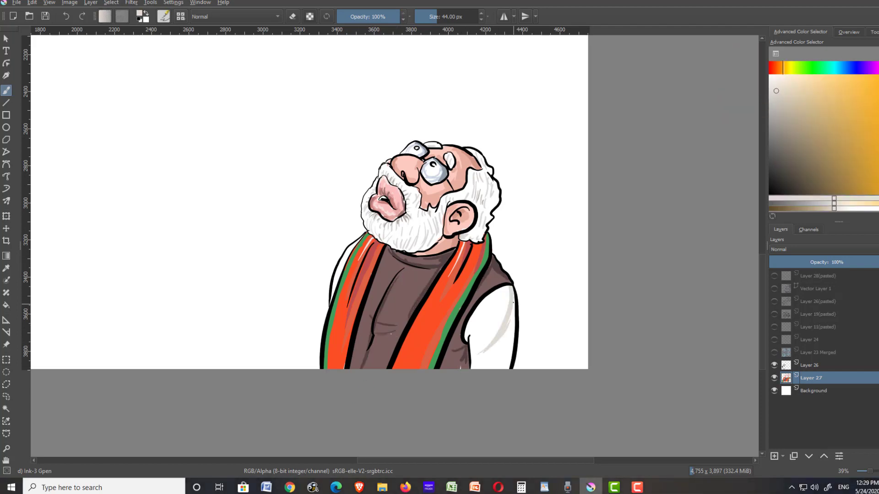
drag(512, 303, 504, 357)
drag(349, 248, 337, 276)
click(782, 116)
drag(513, 287, 468, 323)
mouse_move(493, 312)
mouse_down()
mouse_move(467, 337)
mouse_move(471, 357)
mouse_up()
drag(482, 338, 474, 365)
- Shade the neck beneath the beard and the face with reddish brown tones, and save the drawing
click(772, 68)
click(810, 133)
drag(445, 239, 431, 251)
click(810, 153)
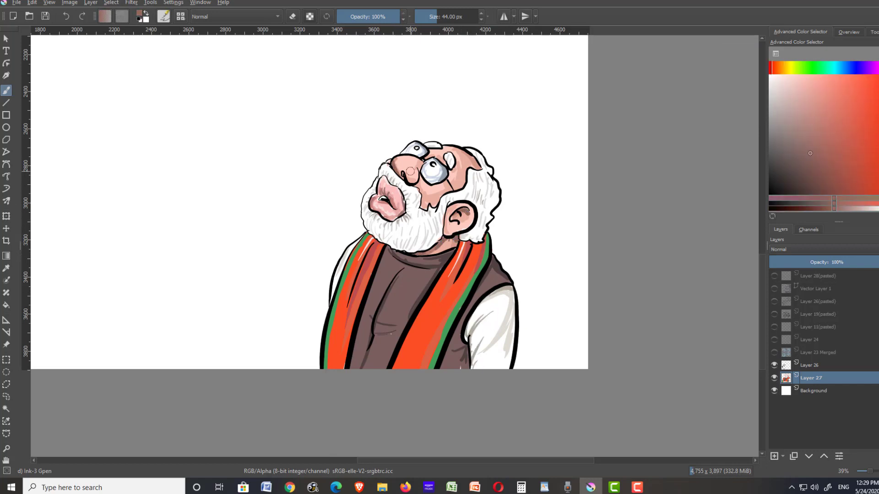
key(ctrl+s)
- Sample a tone from the nose and add near-white highlights to the face
ctrl+click(396, 175)
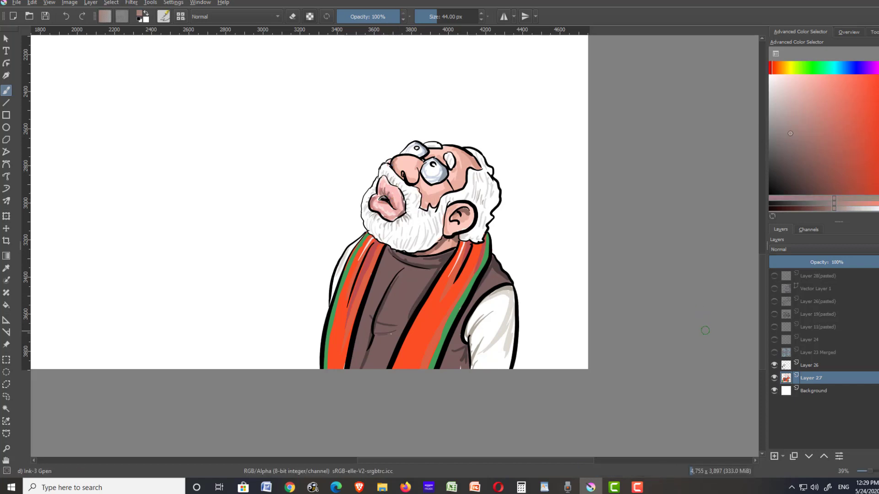
click(777, 76)
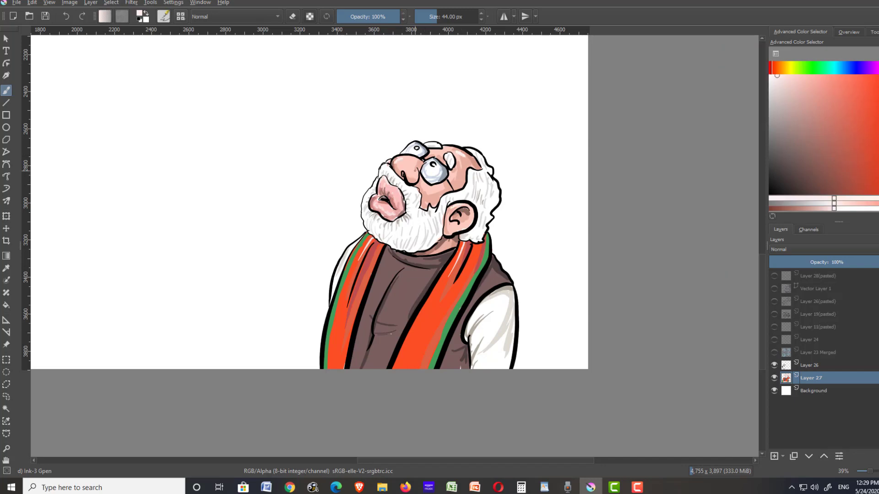